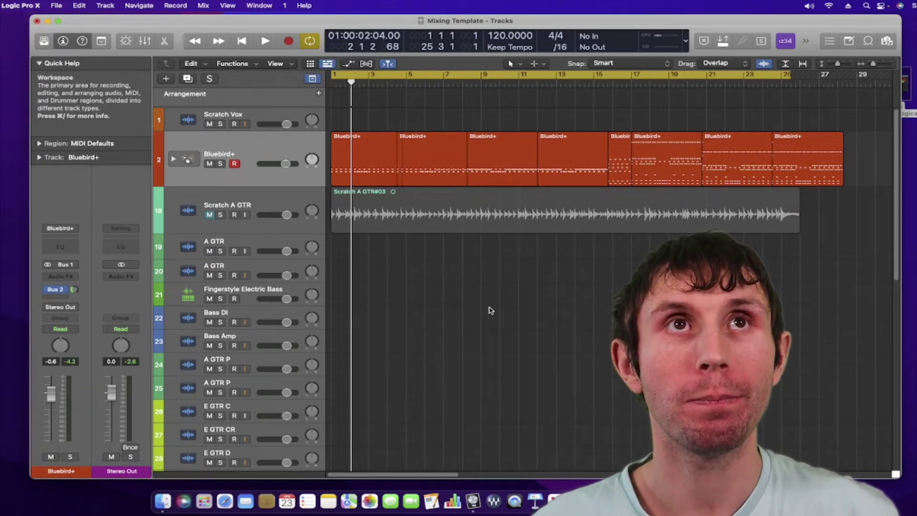
Play the song from the beginning to about bar 19 to hear the uncompressed drums, and return the playhead to the start
{"action": "key", "text": "Return"}
{"action": "key", "text": "space"}
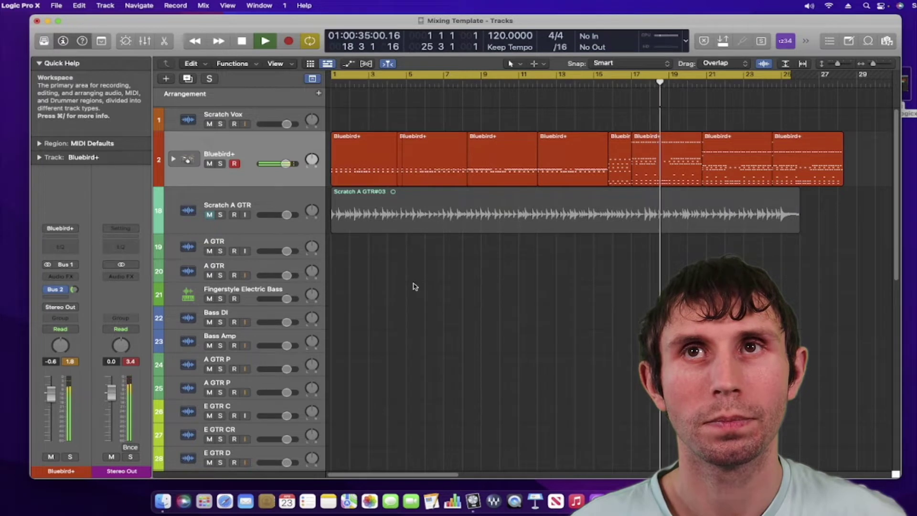
{"action": "key", "text": "space"}
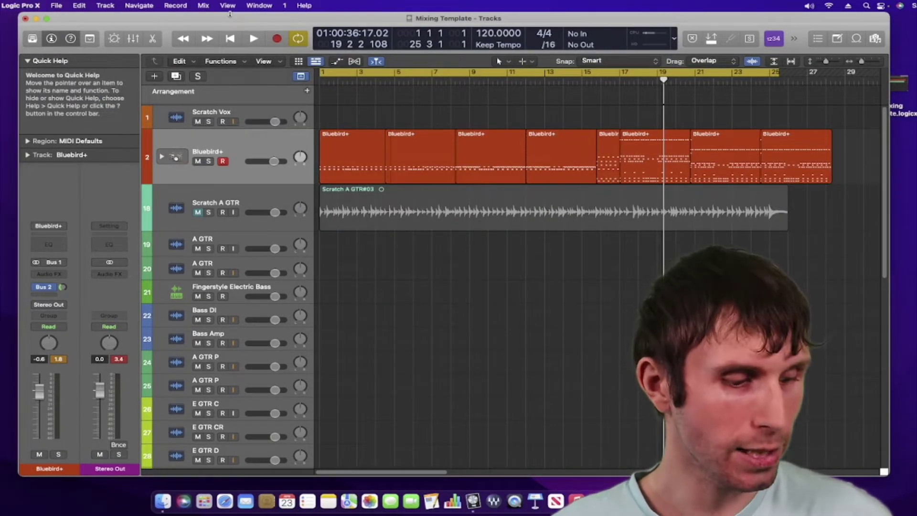
{"action": "left_click", "coordinate": [229, 38]}
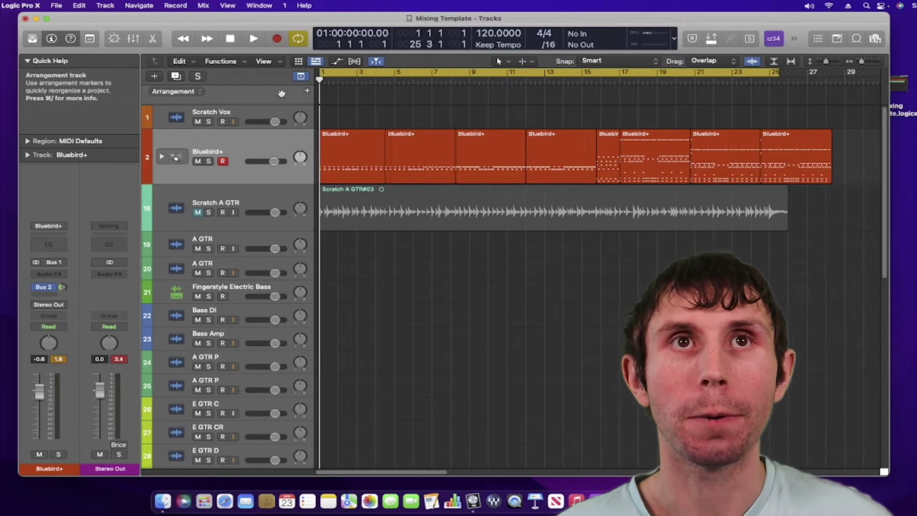
Show the mixer and select the Drum Bus channel strip fed by Bus 2
{"action": "key", "text": "x"}
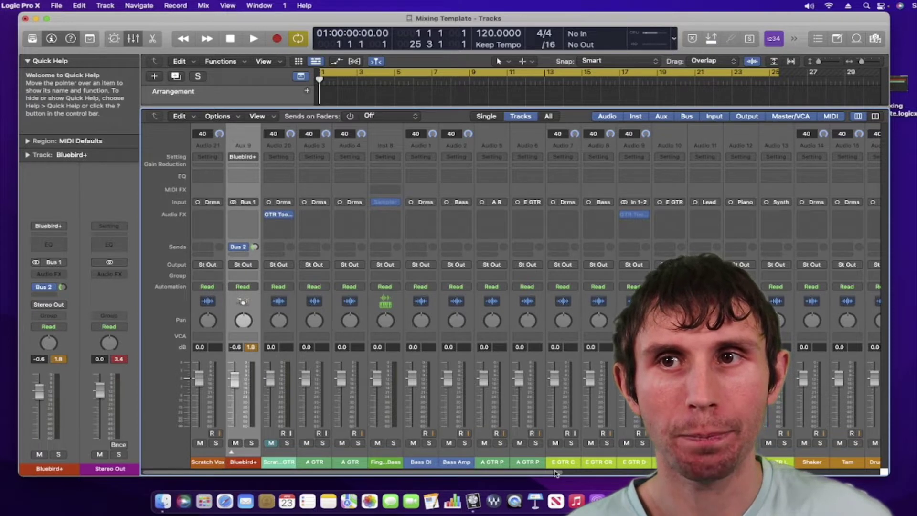
{"action": "scroll", "coordinate": [588, 469], "scroll_direction": "right", "scroll_amount": 2}
{"action": "left_click_drag", "start_coordinate": [585, 472], "coordinate": [882, 454]}
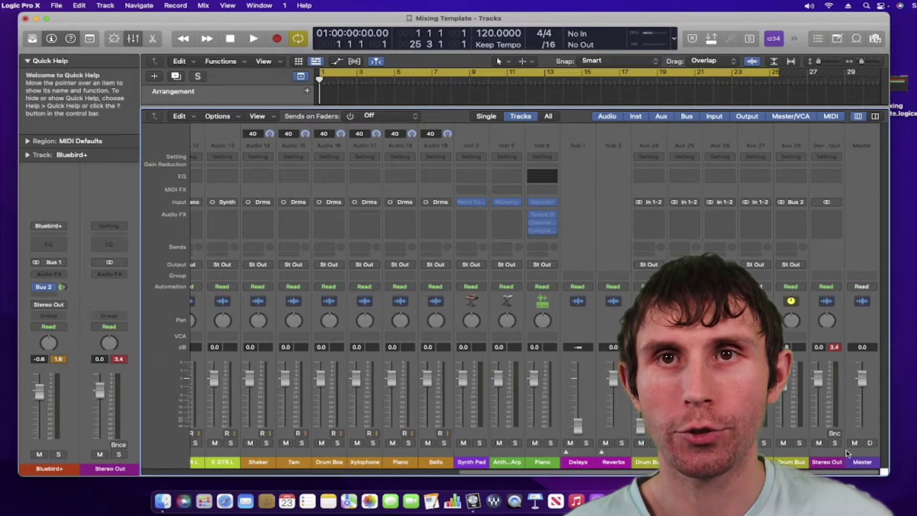
{"action": "left_click", "coordinate": [793, 454]}
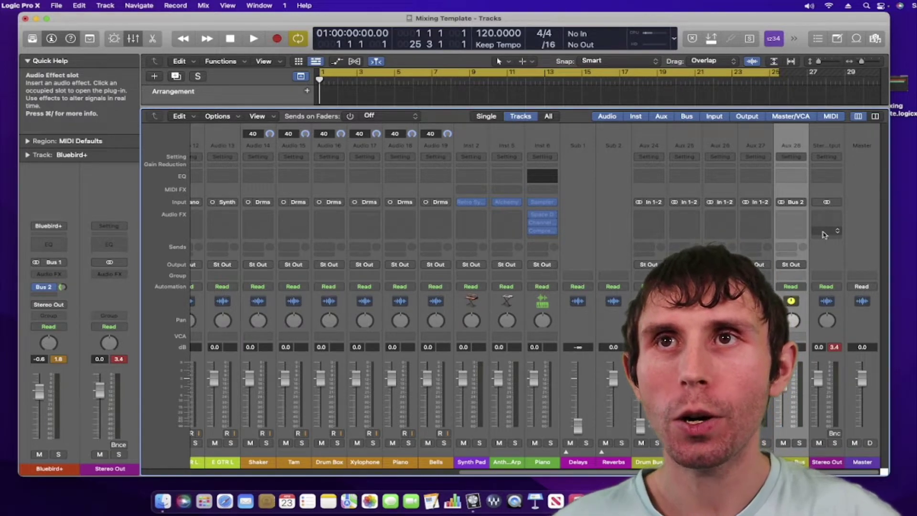
Insert a Compressor in the first audio effect slot of the selected drum bus and move its window clear of the channel strip
{"action": "left_click", "coordinate": [797, 215]}
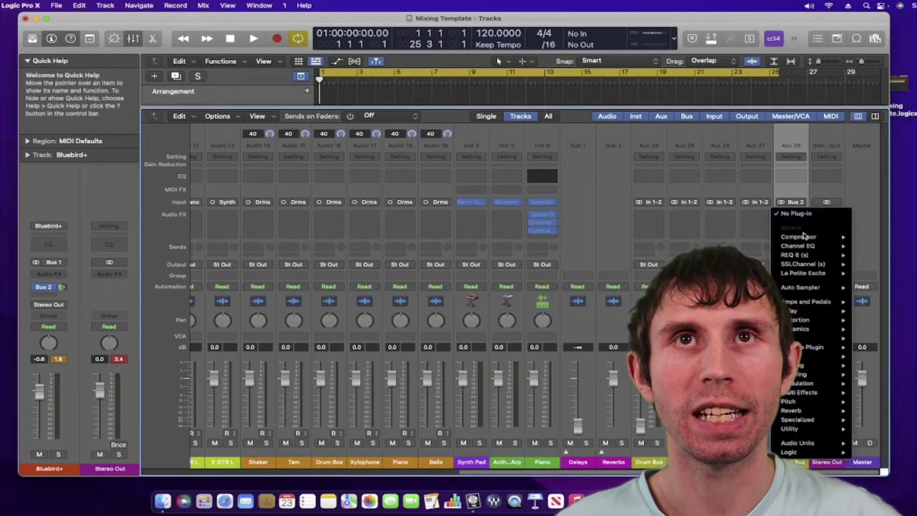
{"action": "key", "text": "Escape"}
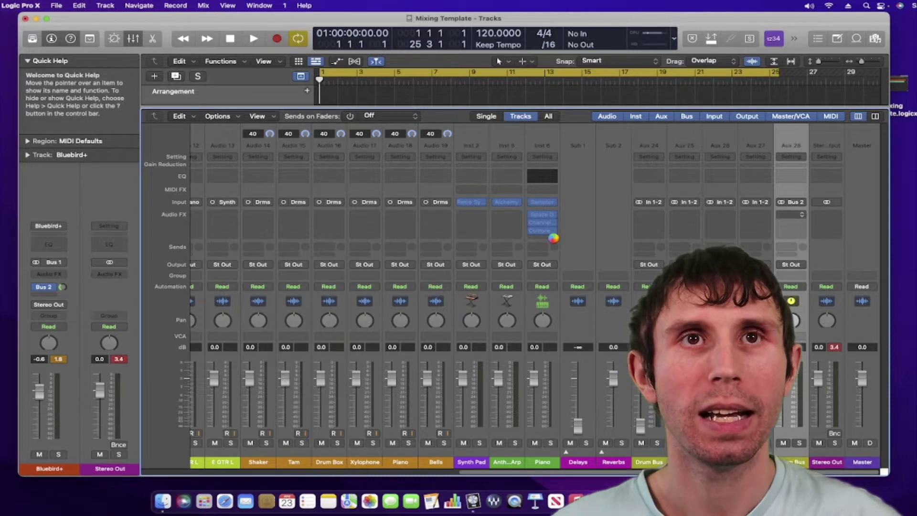
{"action": "left_click", "coordinate": [545, 237]}
{"action": "left_click_drag", "start_coordinate": [573, 150], "coordinate": [382, 69]}
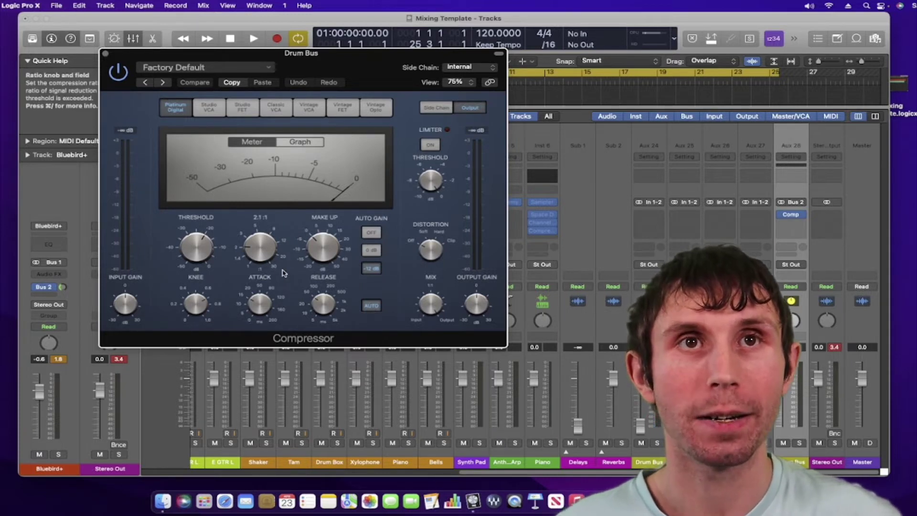
Raise the Drum Bus compressor's ratio to 15:1 while playing the song from the start, and stop playback
{"action": "key", "text": "space"}
{"action": "left_click_drag", "start_coordinate": [260, 250], "coordinate": [308, 221]}
{"action": "scroll", "coordinate": [267, 249], "scroll_direction": "up", "scroll_amount": 5}
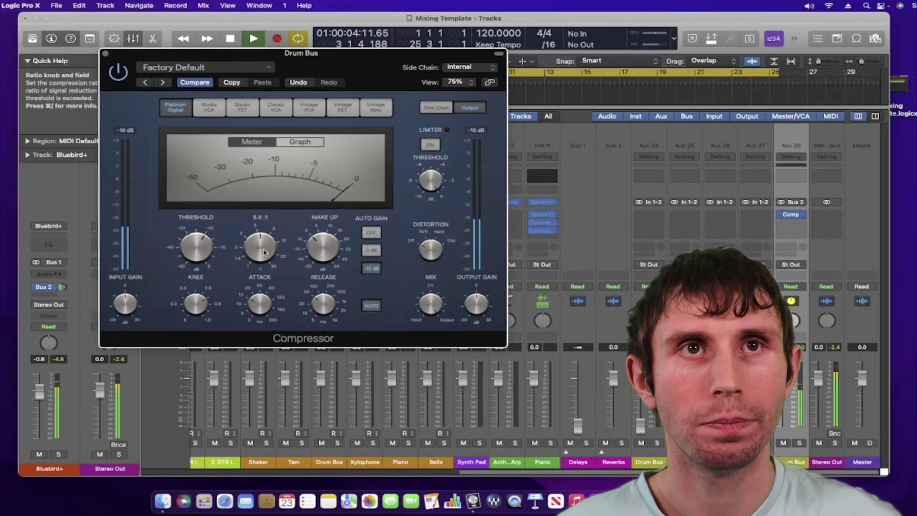
{"action": "left_click_drag", "start_coordinate": [280, 240], "coordinate": [288, 236]}
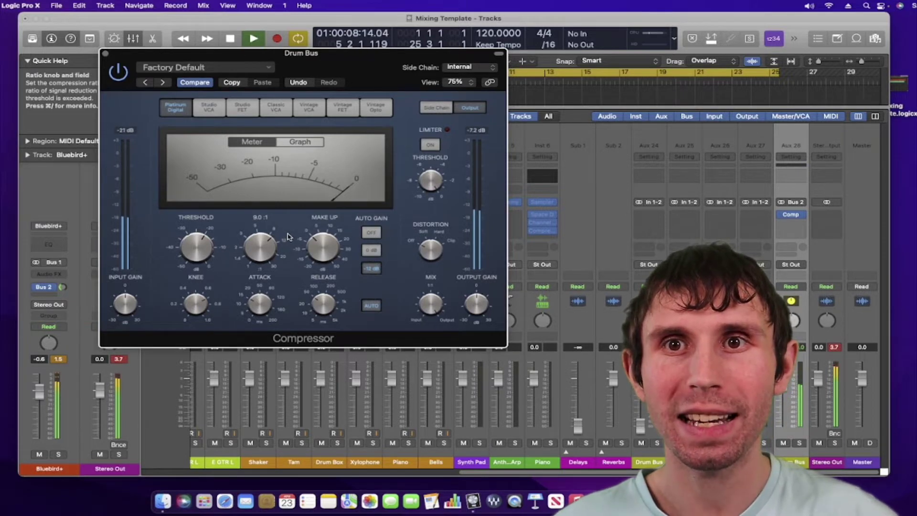
{"action": "key", "text": "space"}
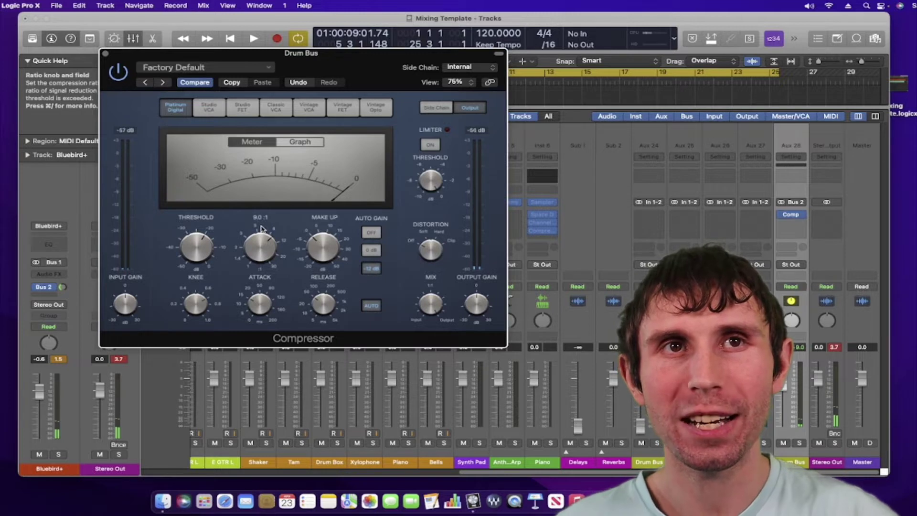
{"action": "mouse_move", "coordinate": [266, 225]}
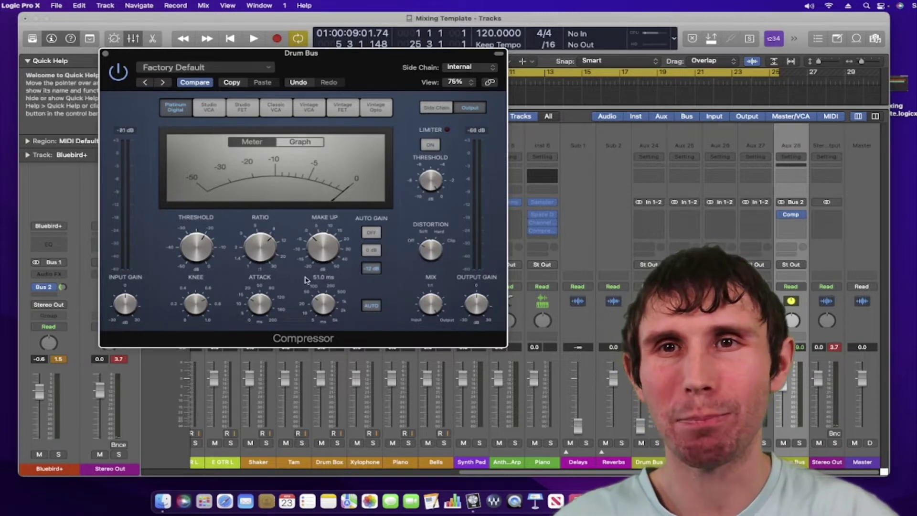
{"action": "mouse_move", "coordinate": [305, 280]}
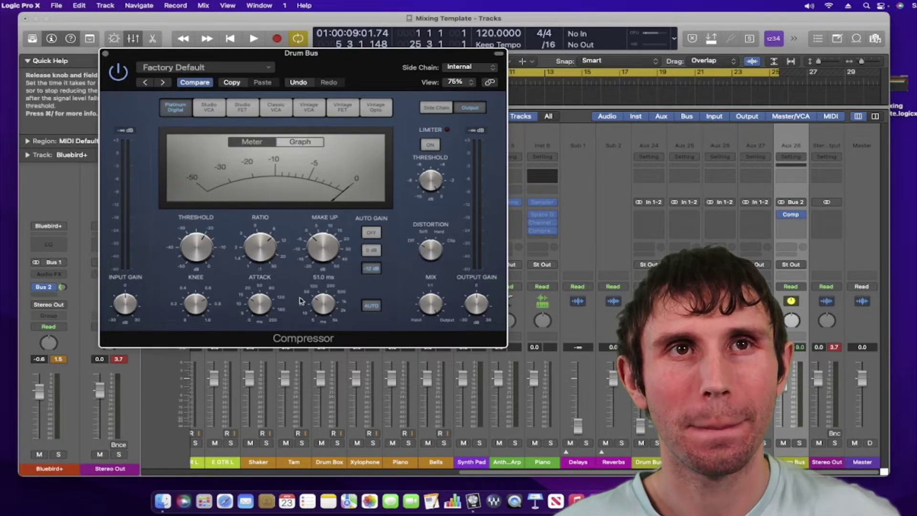
{"action": "key", "text": "space"}
{"action": "mouse_move", "coordinate": [275, 267]}
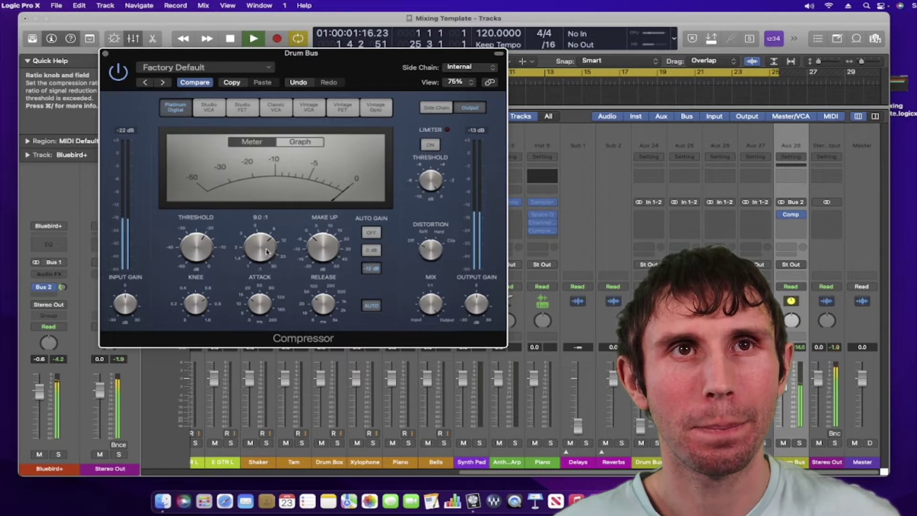
{"action": "scroll", "coordinate": [267, 252], "scroll_direction": "up", "scroll_amount": 2}
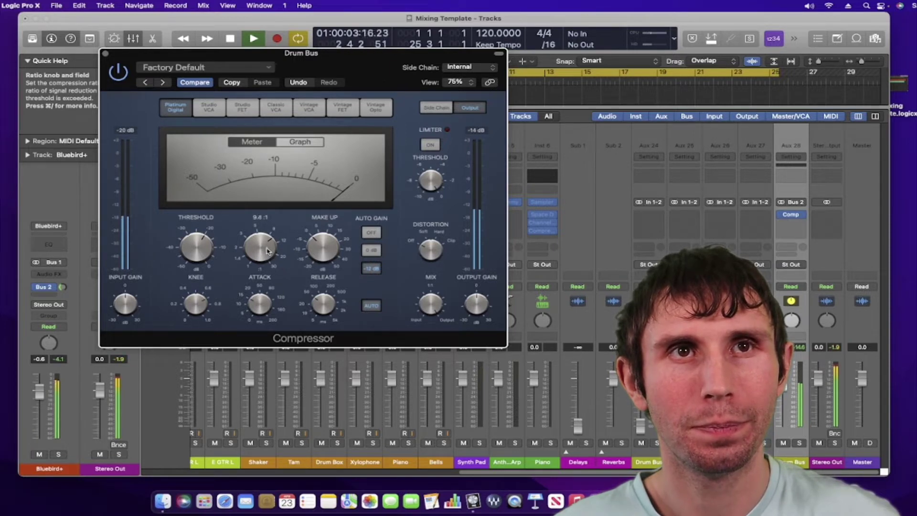
{"action": "scroll", "coordinate": [267, 252], "scroll_direction": "up", "scroll_amount": 3}
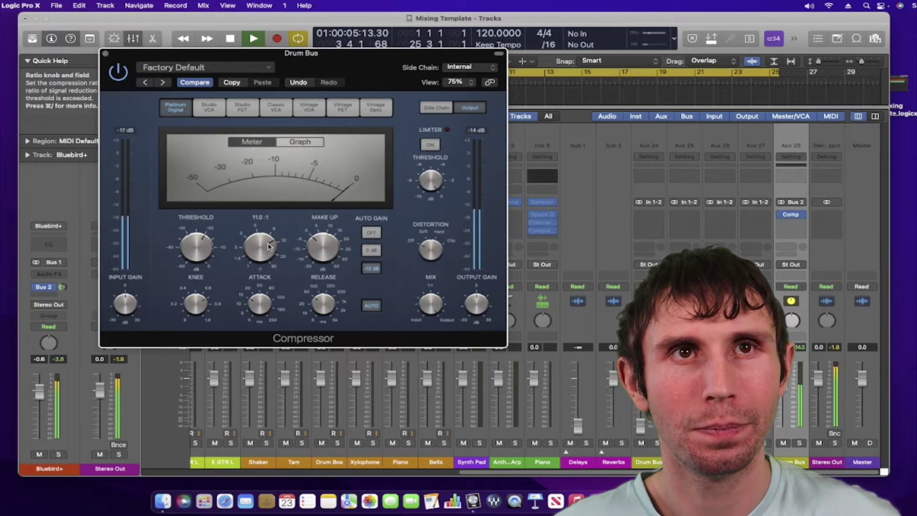
{"action": "scroll", "coordinate": [269, 247], "scroll_direction": "up", "scroll_amount": 3}
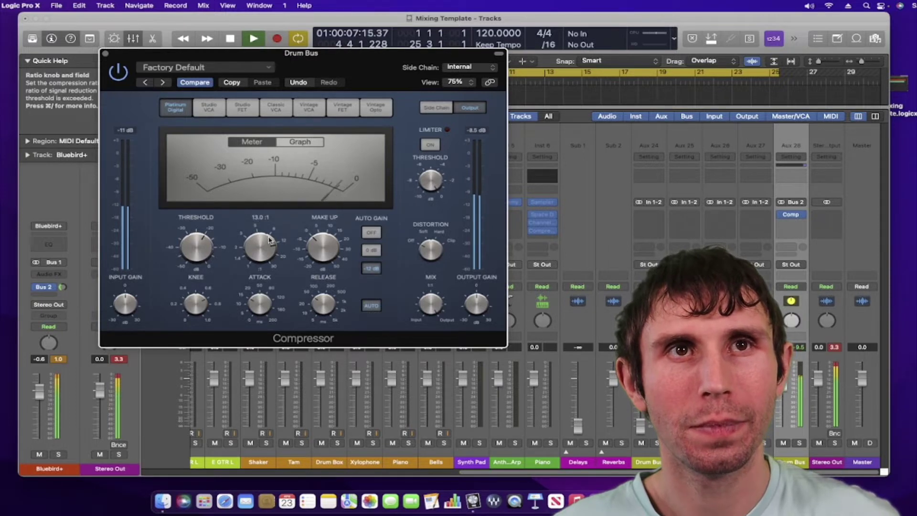
{"action": "scroll", "coordinate": [269, 241], "scroll_direction": "up", "scroll_amount": 3}
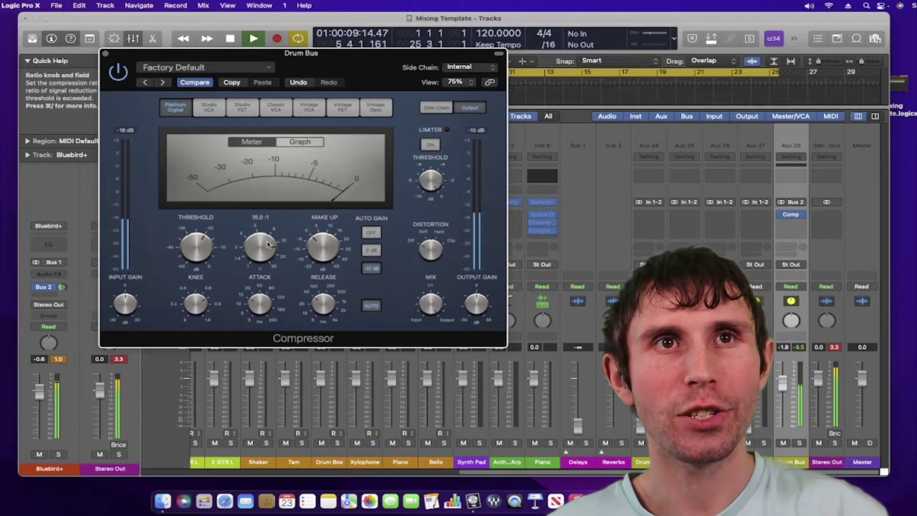
{"action": "key", "text": "space"}
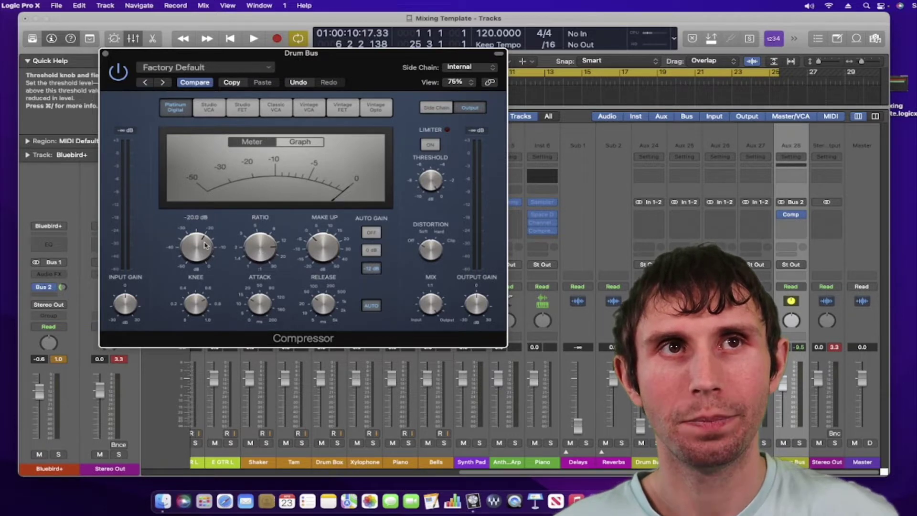
Lower the Drum Bus compressor's threshold to -35.5 dB while replaying the opening bars, and stop playback
{"action": "key", "text": "space"}
{"action": "left_click_drag", "start_coordinate": [202, 248], "coordinate": [194, 263]}
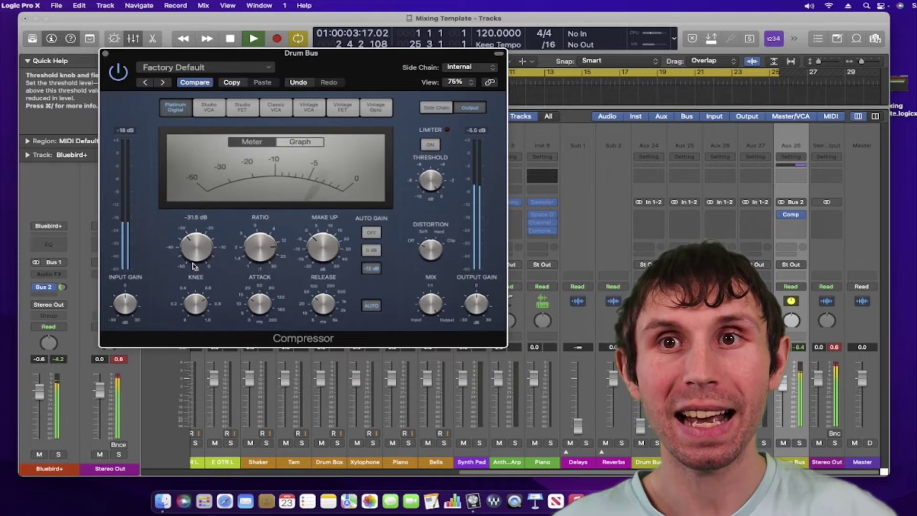
{"action": "key", "text": "space"}
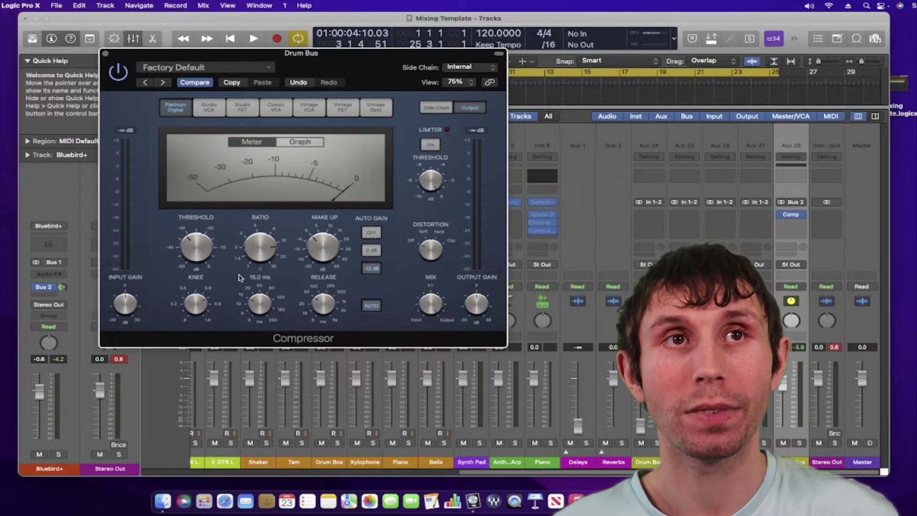
{"action": "mouse_move", "coordinate": [194, 245]}
{"action": "key", "text": "space"}
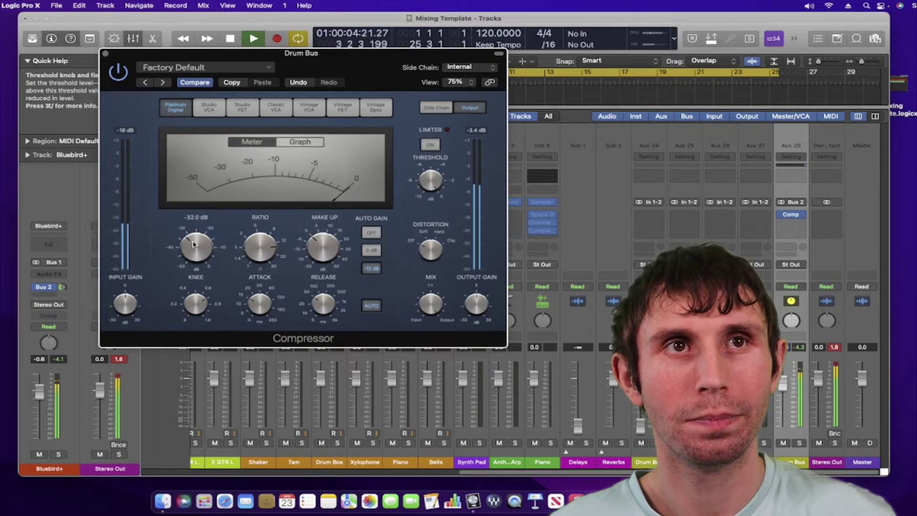
{"action": "left_click_drag", "start_coordinate": [192, 247], "coordinate": [191, 248]}
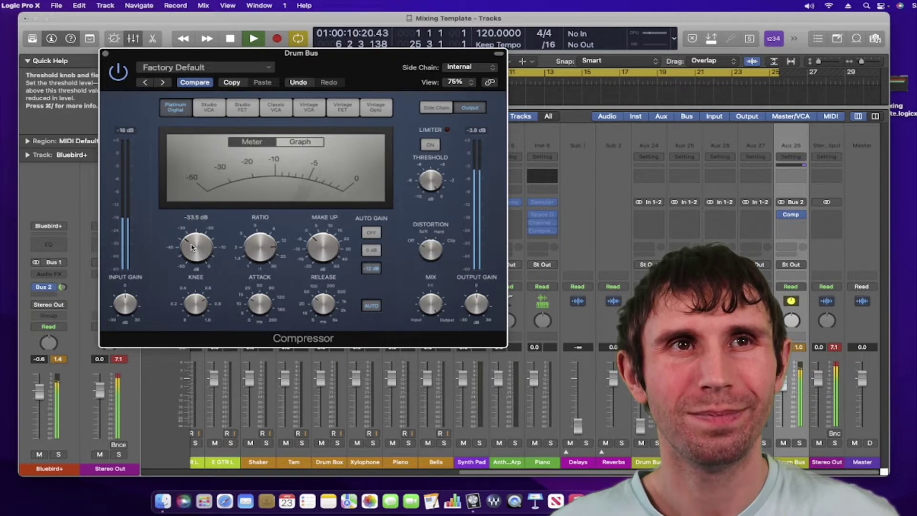
{"action": "key", "text": "space"}
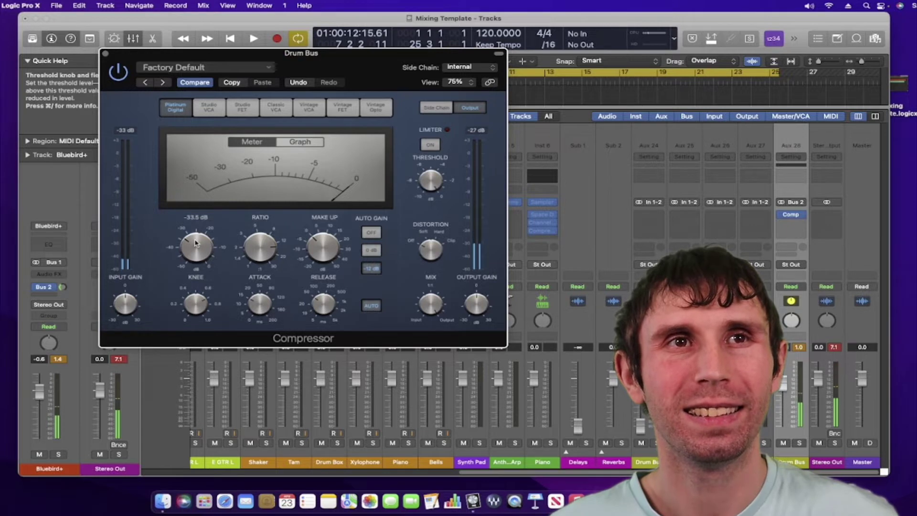
{"action": "key", "text": "space"}
{"action": "scroll", "coordinate": [195, 244], "scroll_direction": "down", "scroll_amount": 1}
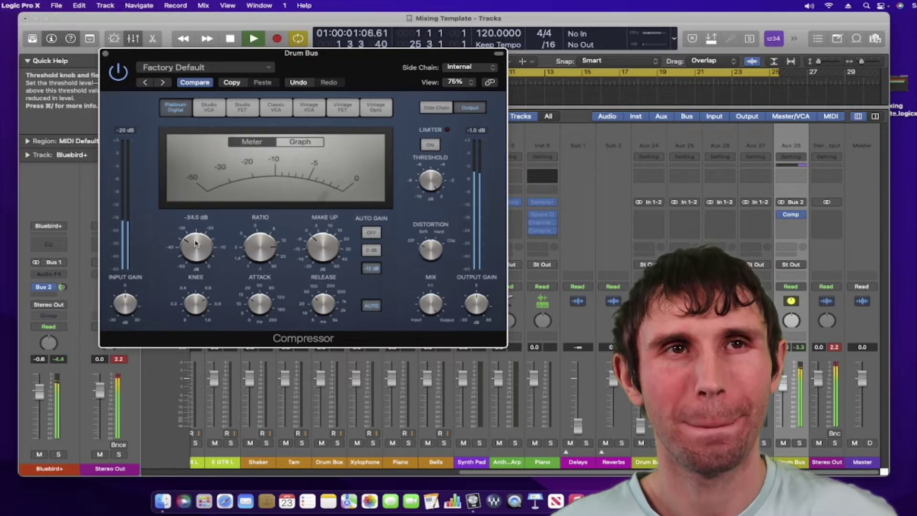
{"action": "scroll", "coordinate": [195, 243], "scroll_direction": "down", "scroll_amount": 2}
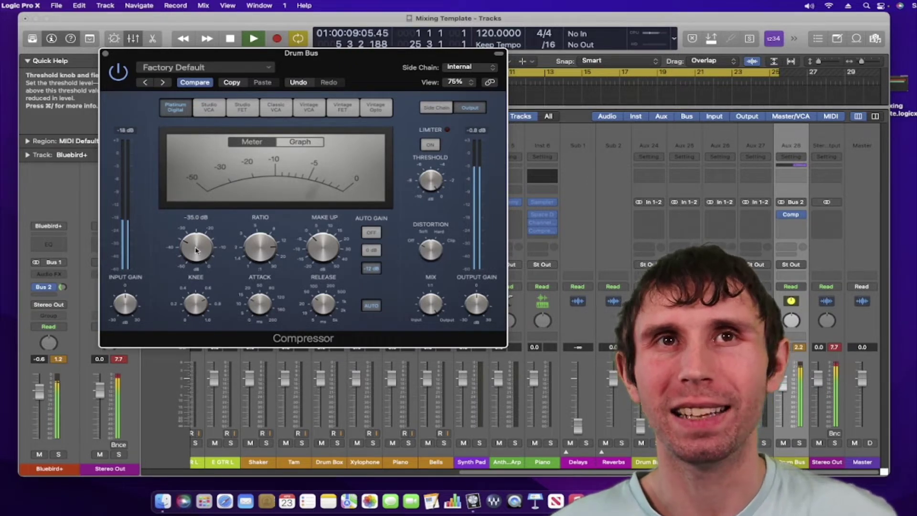
{"action": "key", "text": "space"}
{"action": "key", "text": "Return"}
{"action": "key", "text": "space"}
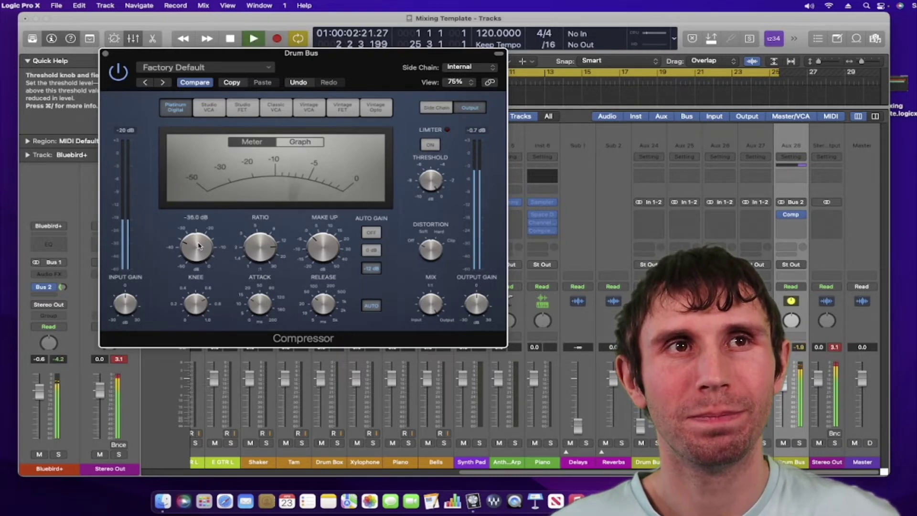
{"action": "left_click_drag", "start_coordinate": [199, 246], "coordinate": [199, 246]}
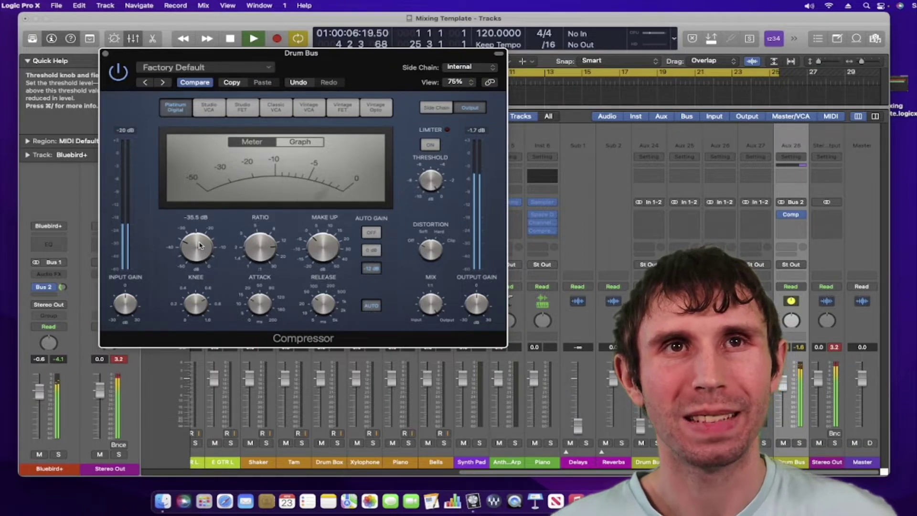
{"action": "key", "text": "space"}
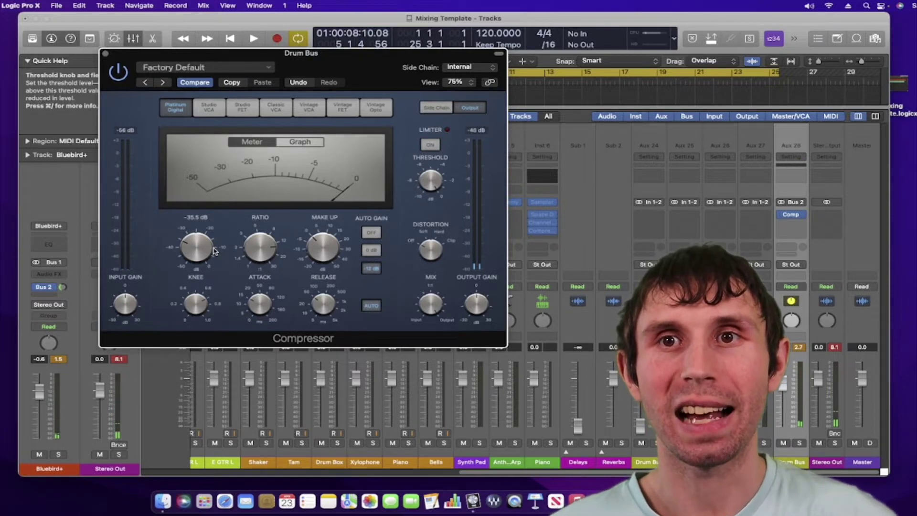
Set the Drum Bus compressor's attack to 93 ms while replaying the opening bars
{"action": "key", "text": "space"}
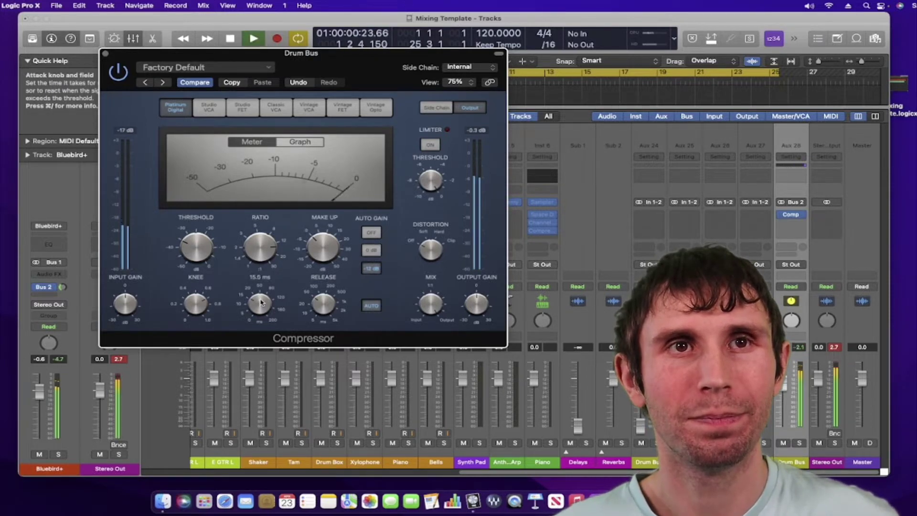
{"action": "left_click_drag", "start_coordinate": [260, 302], "coordinate": [279, 297]}
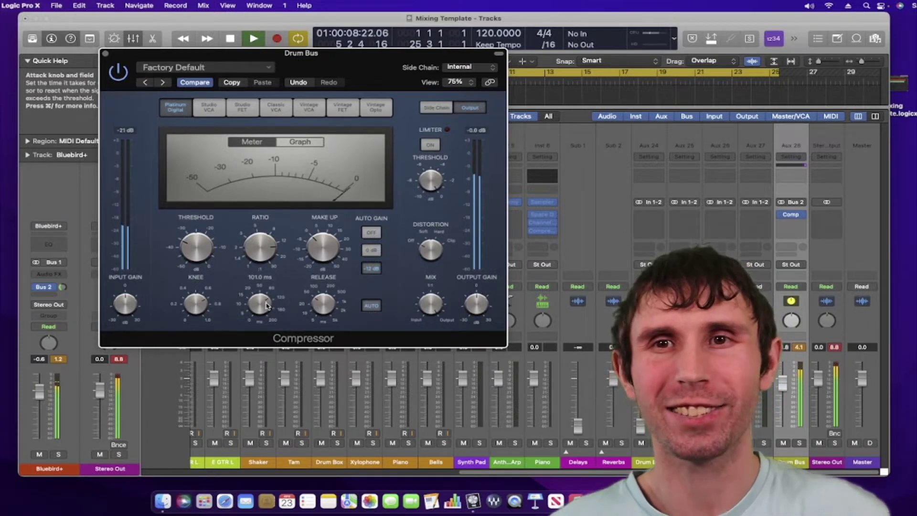
{"action": "key", "text": "space"}
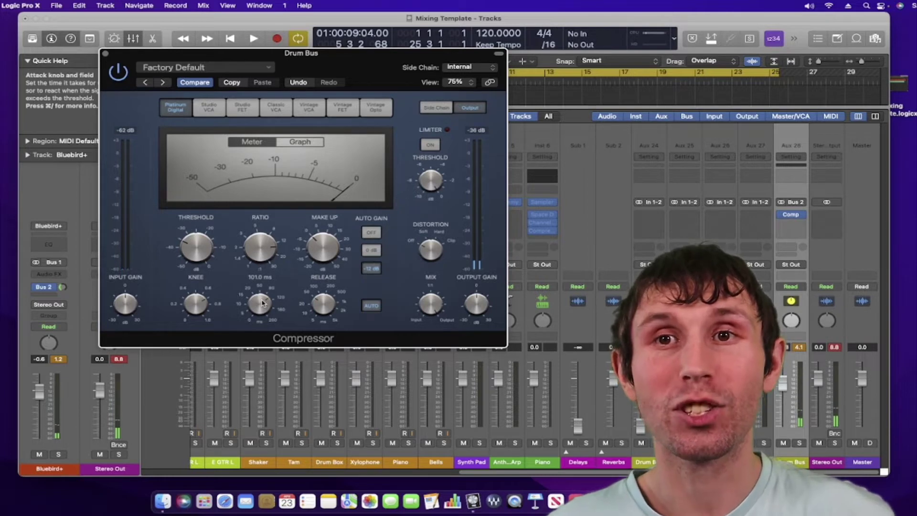
{"action": "left_click_drag", "start_coordinate": [262, 302], "coordinate": [263, 304]}
{"action": "key", "text": "space"}
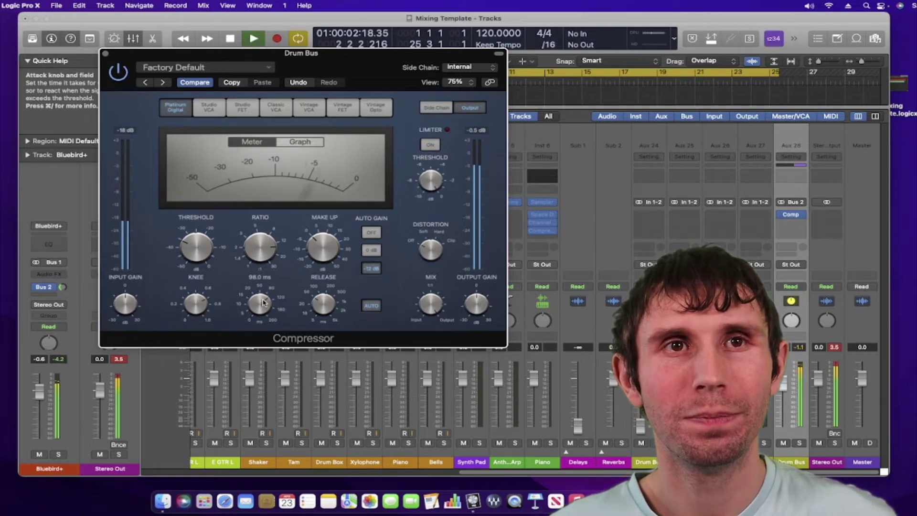
{"action": "left_click_drag", "start_coordinate": [263, 302], "coordinate": [262, 303]}
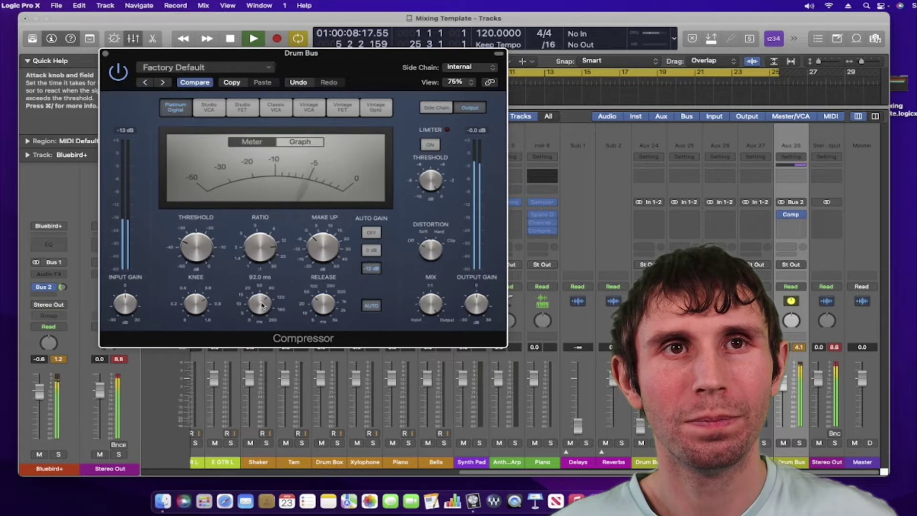
Lower the Drum Bus compressor's attack to 77 ms while the song plays, and stop playback to review the settings
{"action": "left_click_drag", "start_coordinate": [262, 304], "coordinate": [261, 306]}
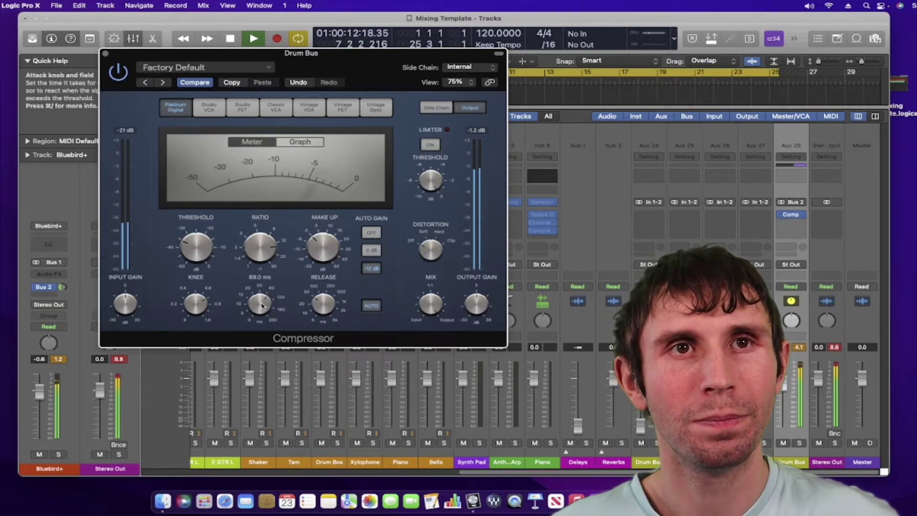
{"action": "scroll", "coordinate": [262, 306], "scroll_direction": "down", "scroll_amount": 5}
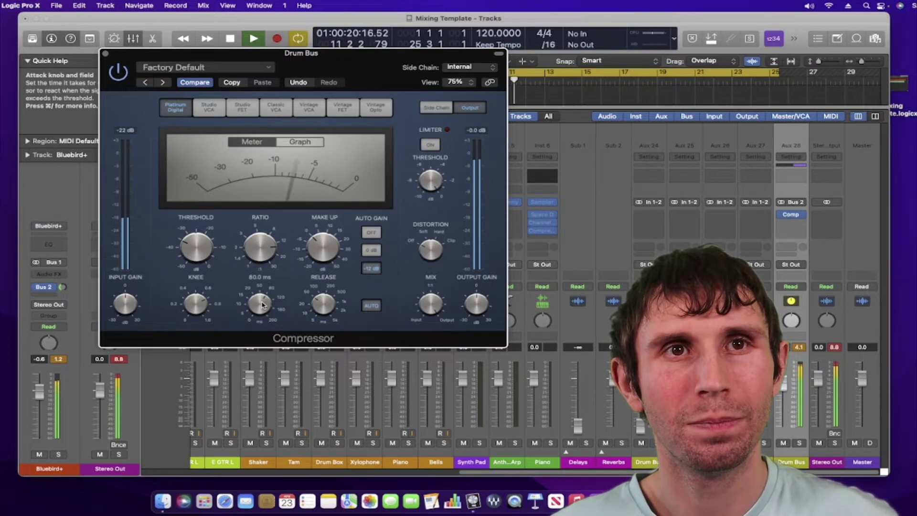
{"action": "scroll", "coordinate": [261, 305], "scroll_direction": "down", "scroll_amount": 3}
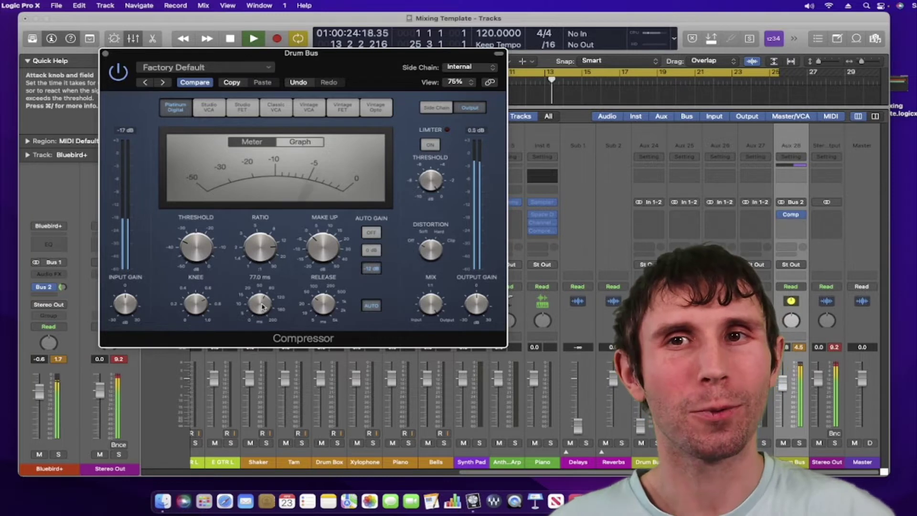
{"action": "key", "text": "space"}
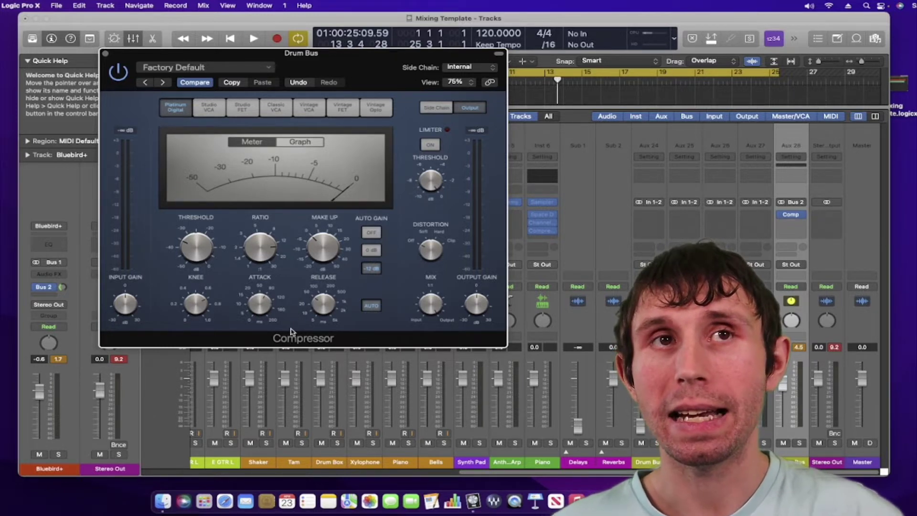
{"action": "mouse_move", "coordinate": [267, 247]}
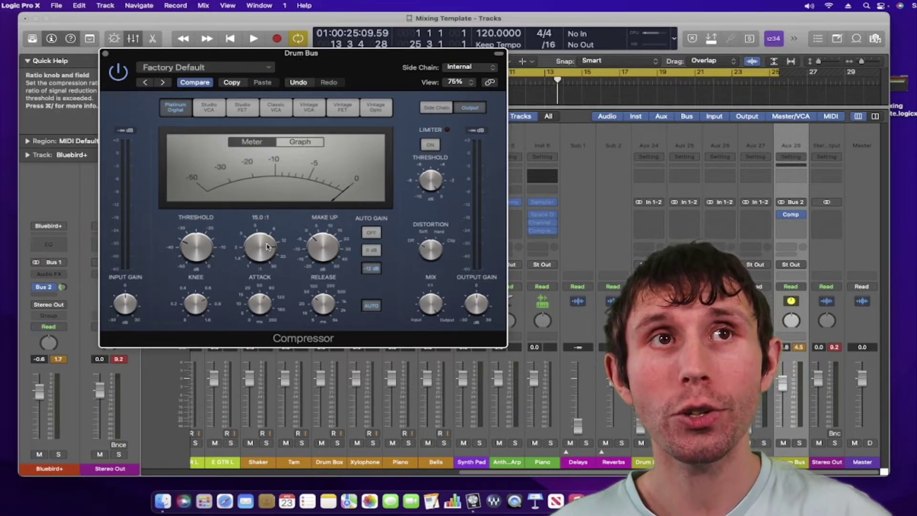
{"action": "mouse_move", "coordinate": [194, 245]}
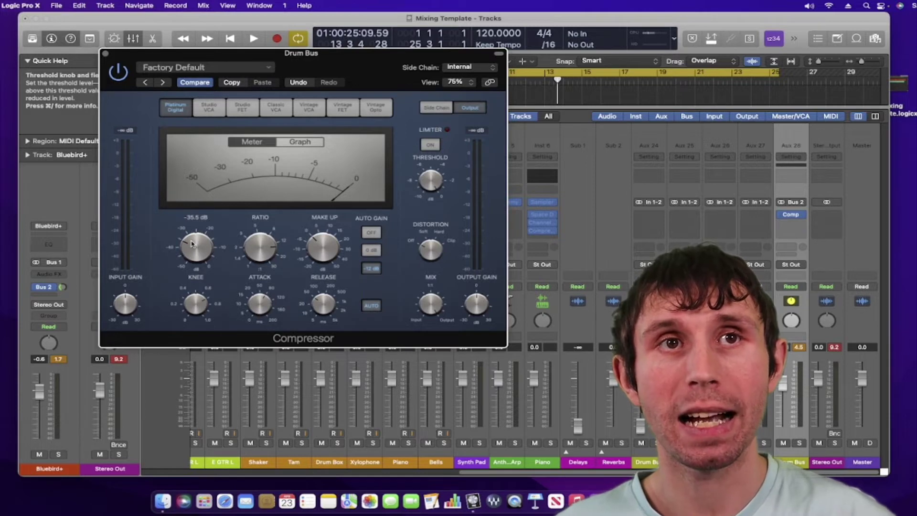
{"action": "mouse_move", "coordinate": [264, 303]}
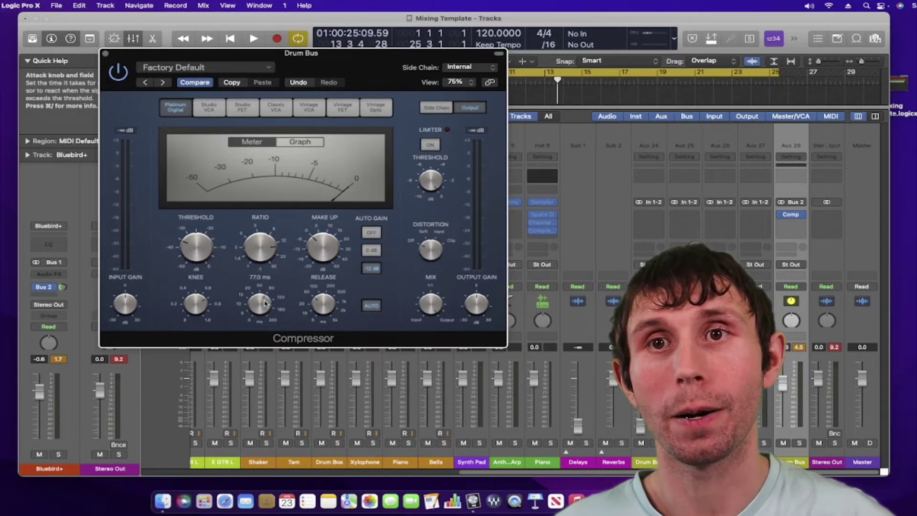
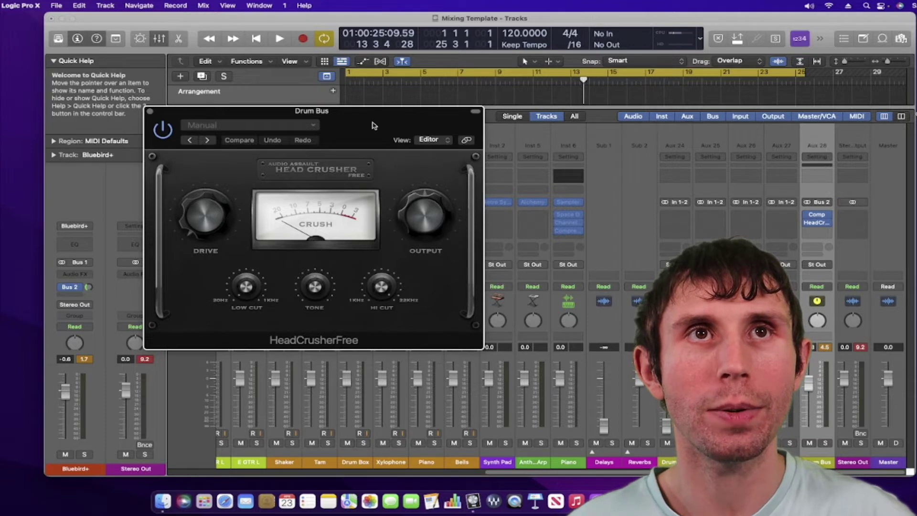
Adjust the low cut of HeadCrusherFree on the Drum Bus while replaying the song, and close the plug-in after stopping playback
{"action": "left_click_drag", "start_coordinate": [374, 125], "coordinate": [384, 133]}
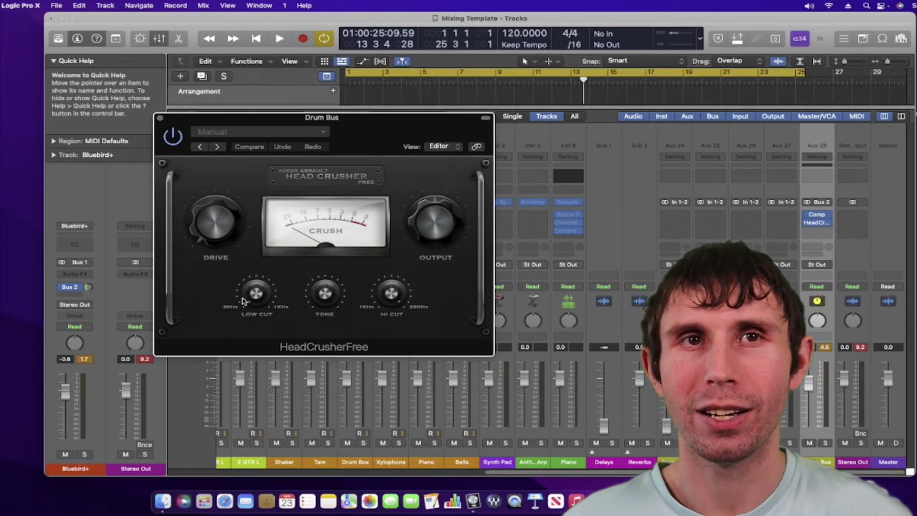
{"action": "key", "text": "space"}
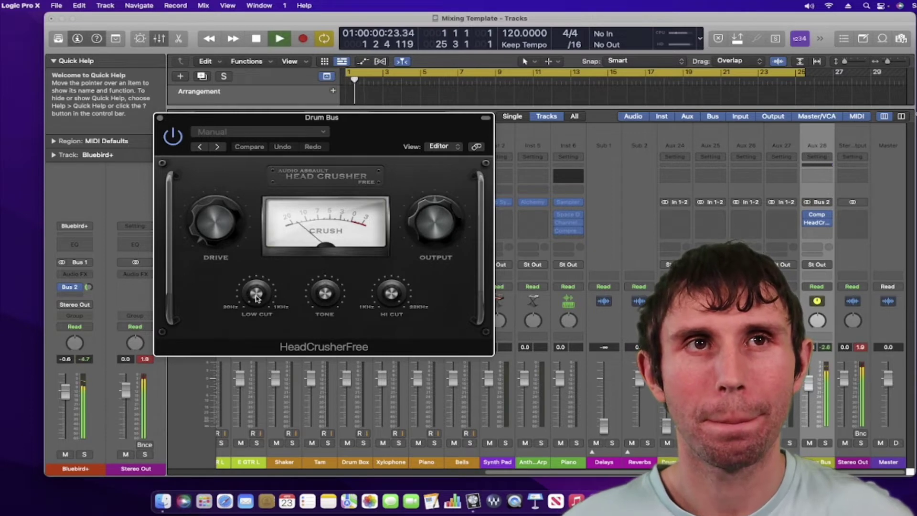
{"action": "left_click_drag", "start_coordinate": [257, 298], "coordinate": [257, 297]}
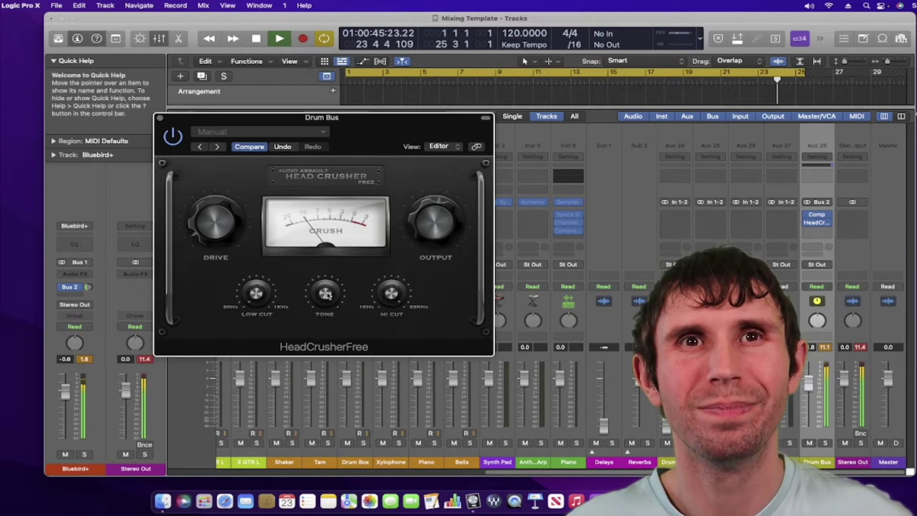
{"action": "key", "text": "space"}
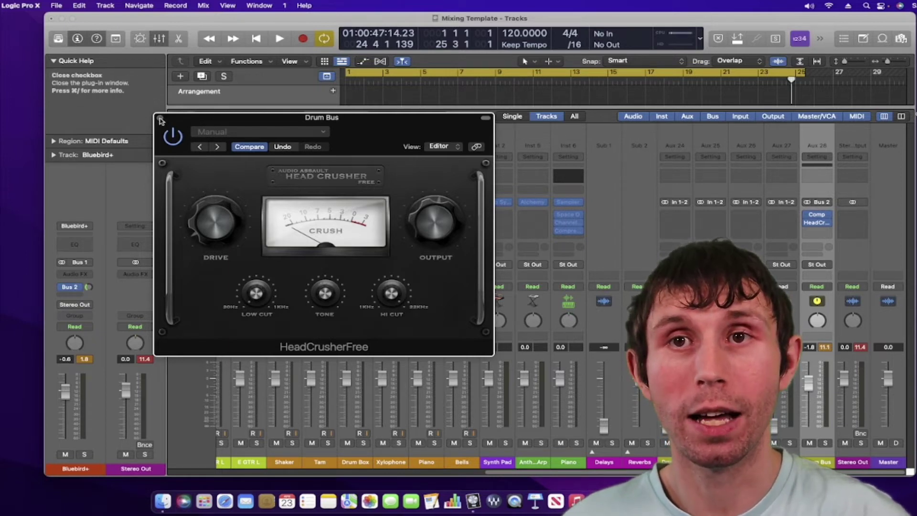
{"action": "key", "text": "super+w"}
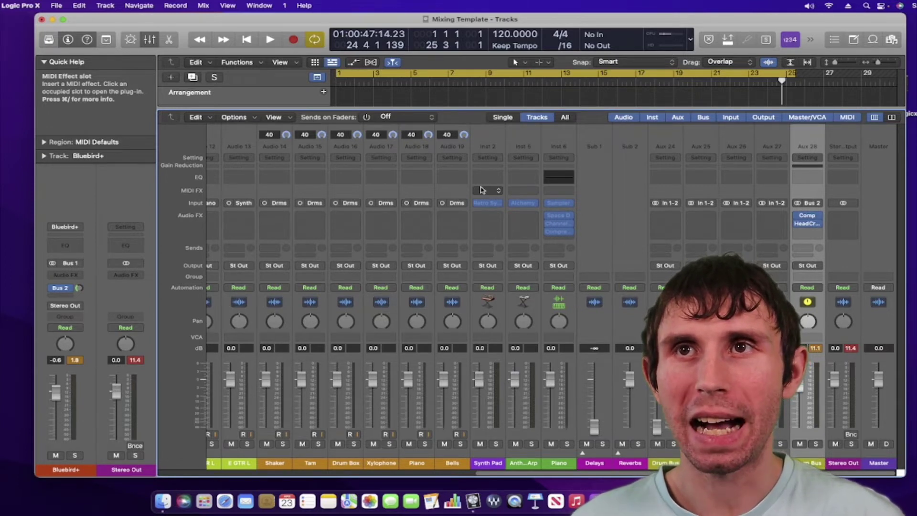
Insert Space Designer in the Drum Bus's third audio effect slot and move its window clear of the bus channel strip
{"action": "left_click", "coordinate": [809, 233]}
{"action": "mouse_move", "coordinate": [819, 257]}
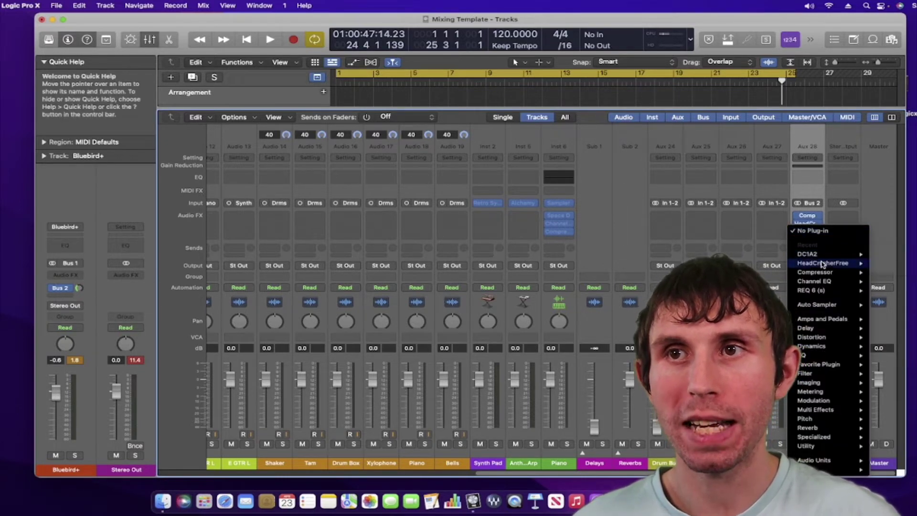
{"action": "mouse_move", "coordinate": [832, 359]}
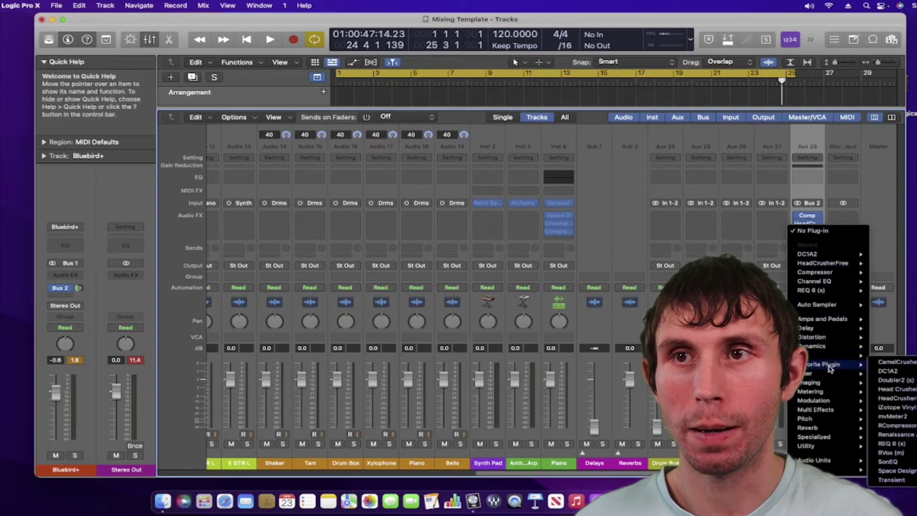
{"action": "left_click", "coordinate": [874, 433]}
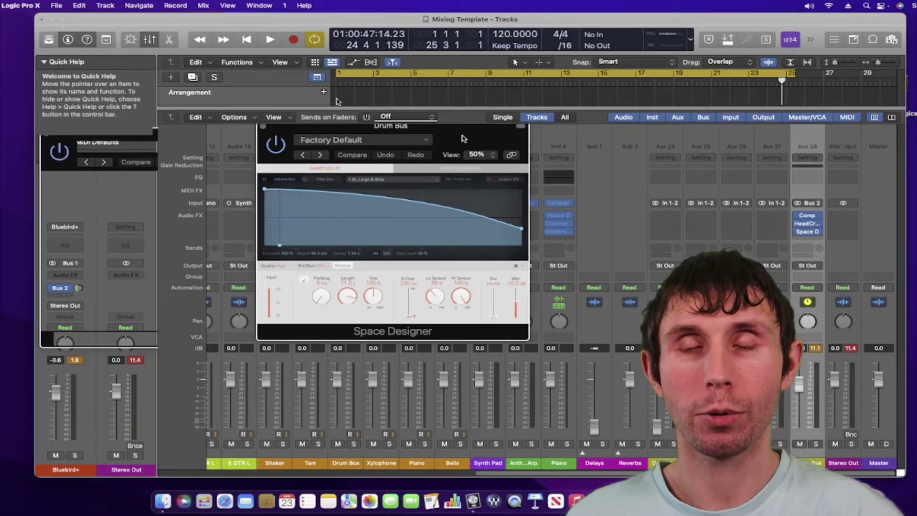
{"action": "left_click_drag", "start_coordinate": [462, 138], "coordinate": [349, 138]}
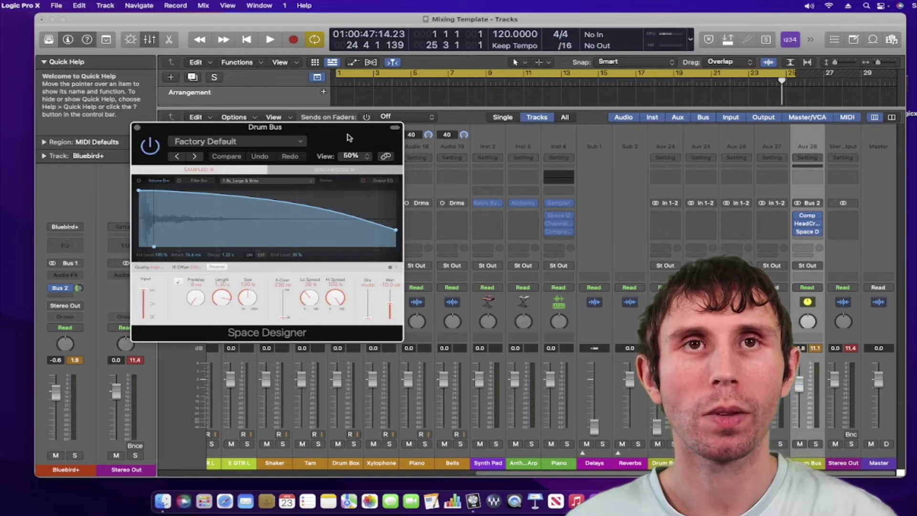
{"action": "left_click_drag", "start_coordinate": [347, 138], "coordinate": [401, 136]}
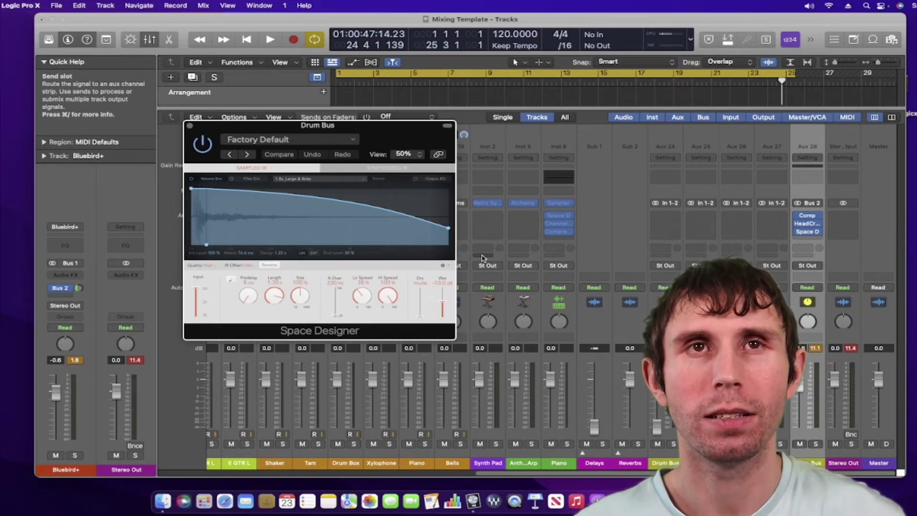
Replay the song from the start and move the Space Designer window higher so its full preset list fits
{"action": "key", "text": "space"}
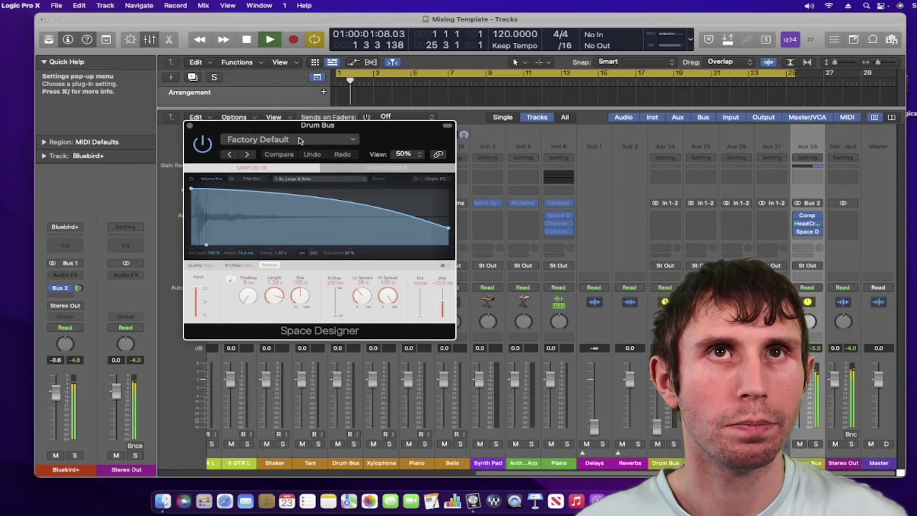
{"action": "left_click", "coordinate": [300, 140]}
{"action": "mouse_move", "coordinate": [278, 390]}
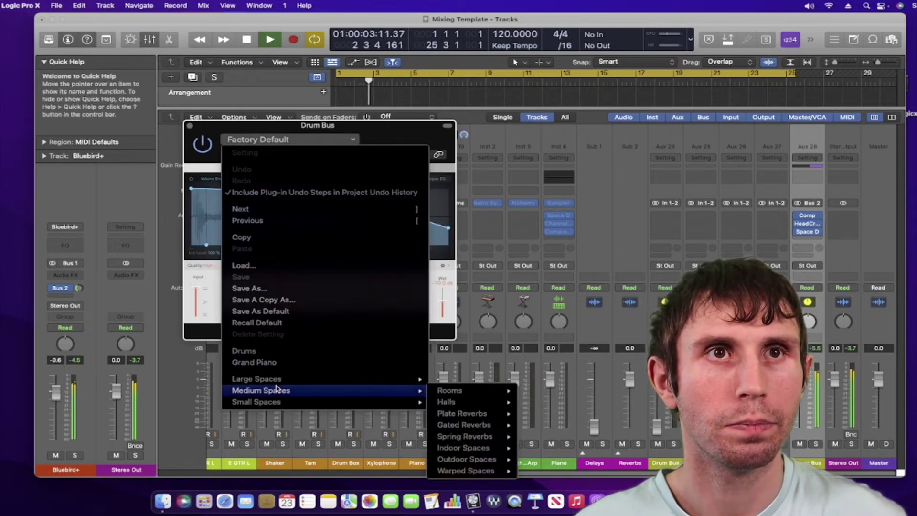
{"action": "left_click", "coordinate": [401, 136]}
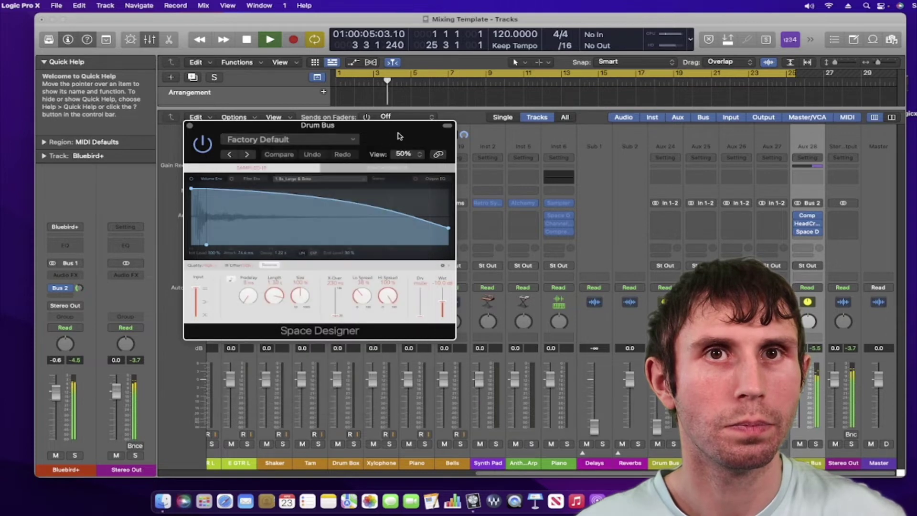
{"action": "left_click_drag", "start_coordinate": [401, 136], "coordinate": [343, 64]}
Load the 1.0s Bright Chamber preset from the Medium Spaces rooms in Space Designer while the song plays
{"action": "left_click", "coordinate": [255, 68]}
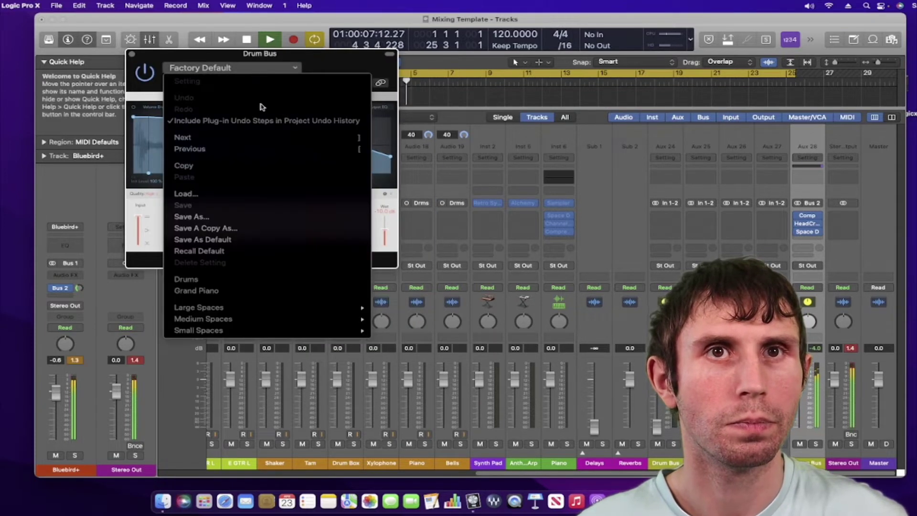
{"action": "mouse_move", "coordinate": [240, 309]}
{"action": "mouse_move", "coordinate": [376, 310]}
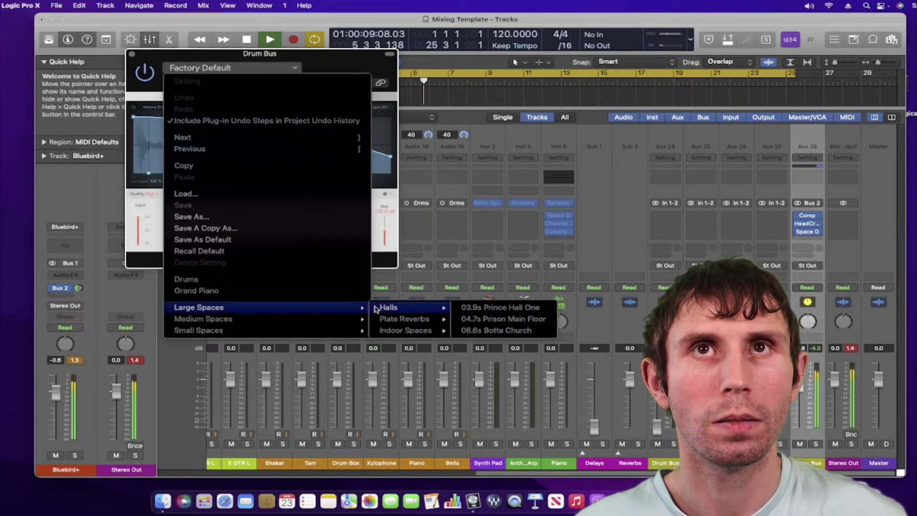
{"action": "mouse_move", "coordinate": [319, 320]}
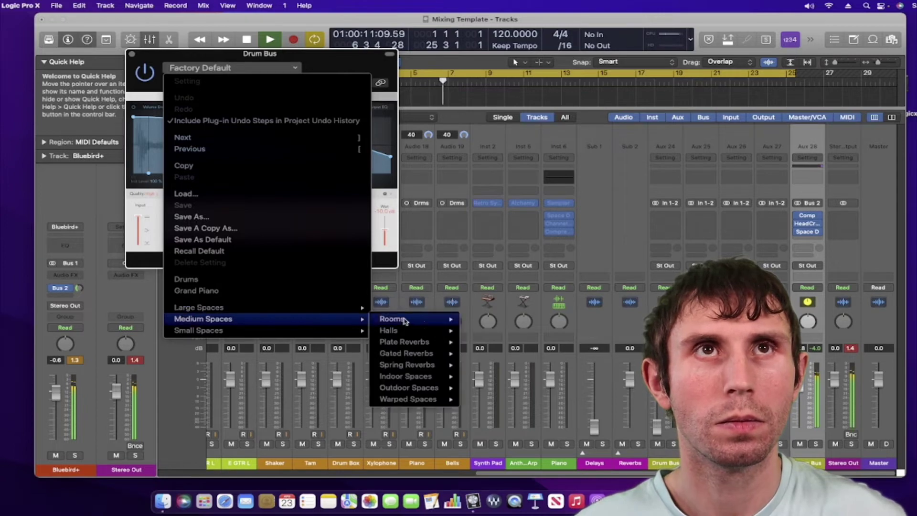
{"action": "mouse_move", "coordinate": [405, 320]}
{"action": "left_click", "coordinate": [510, 100]}
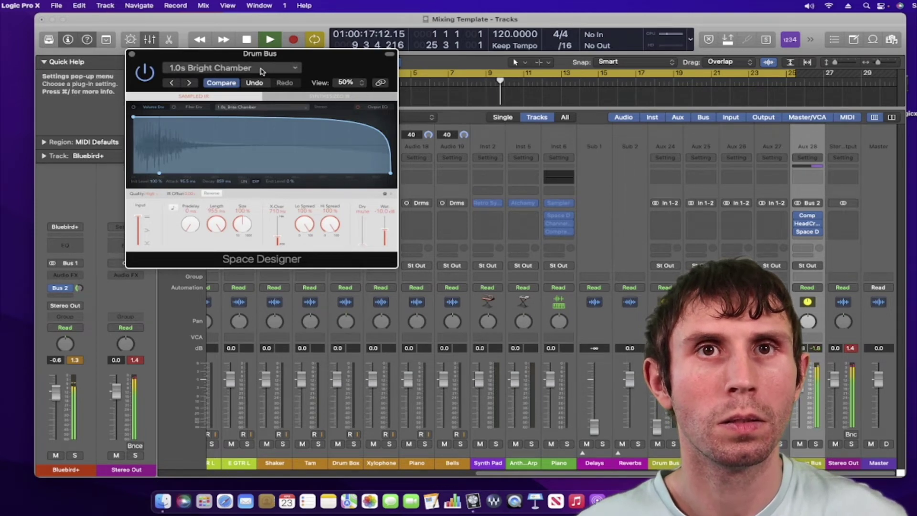
Try the 1.1s Live Chamber room preset in Space Designer with the wet level at -21.0 dB, and stop playback
{"action": "left_click", "coordinate": [261, 71]}
{"action": "mouse_move", "coordinate": [237, 325]}
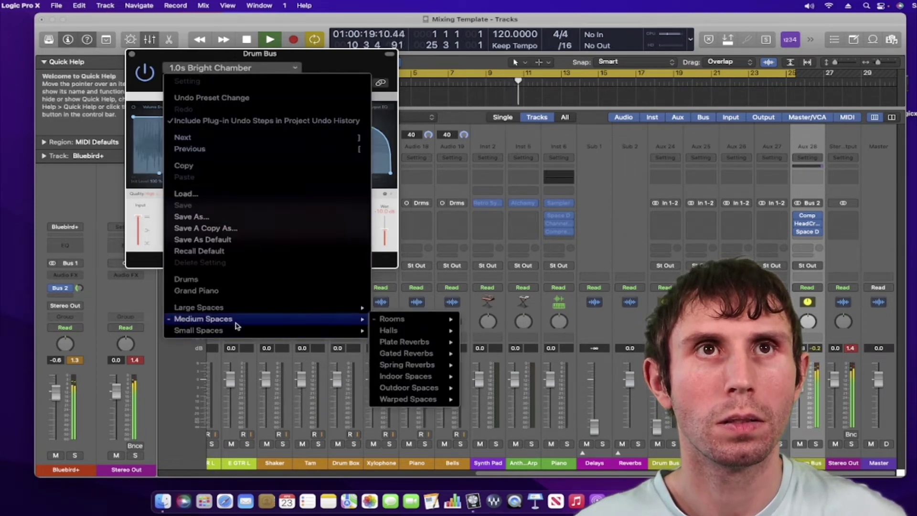
{"action": "mouse_move", "coordinate": [420, 320]}
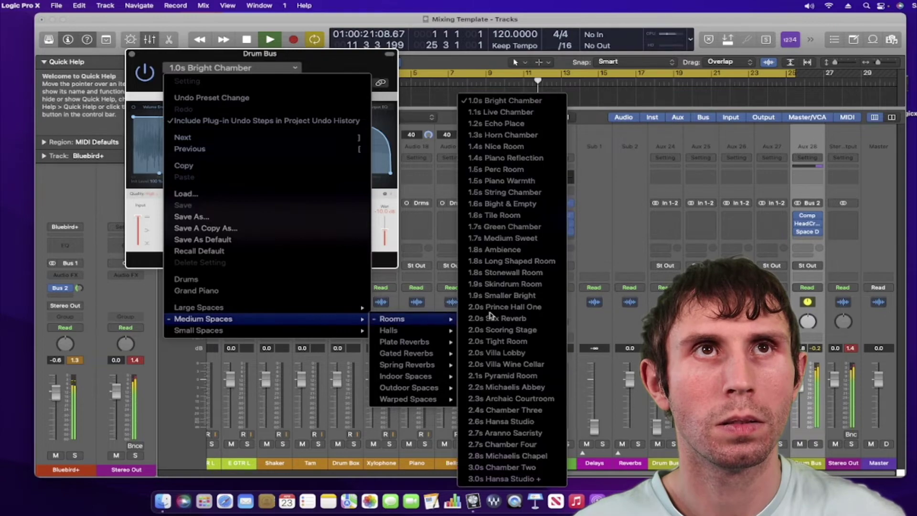
{"action": "left_click", "coordinate": [504, 101]}
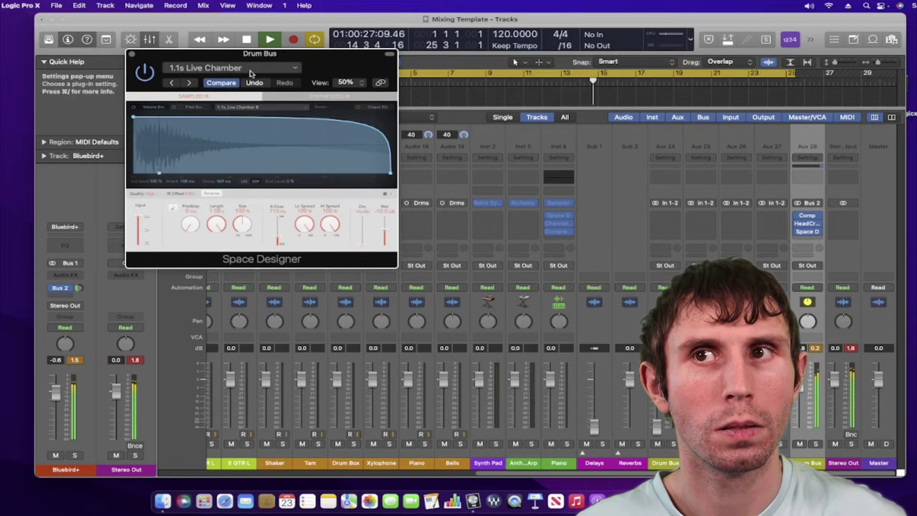
{"action": "left_click_drag", "start_coordinate": [385, 232], "coordinate": [386, 237]}
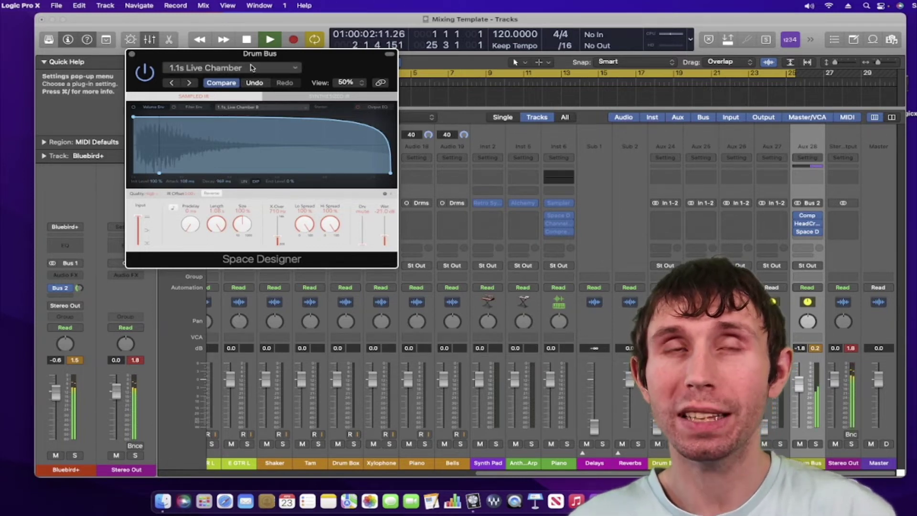
{"action": "key", "text": "space"}
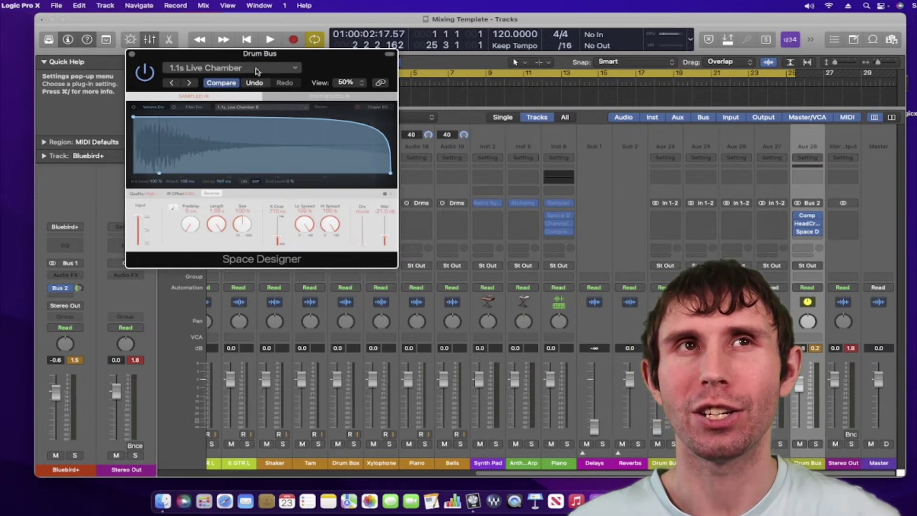
Replay the song, load Space Designer's 1.4s Piano Reflection preset from the Medium Spaces rooms, and lower its wet level
{"action": "key", "text": "space"}
{"action": "left_click", "coordinate": [248, 75]}
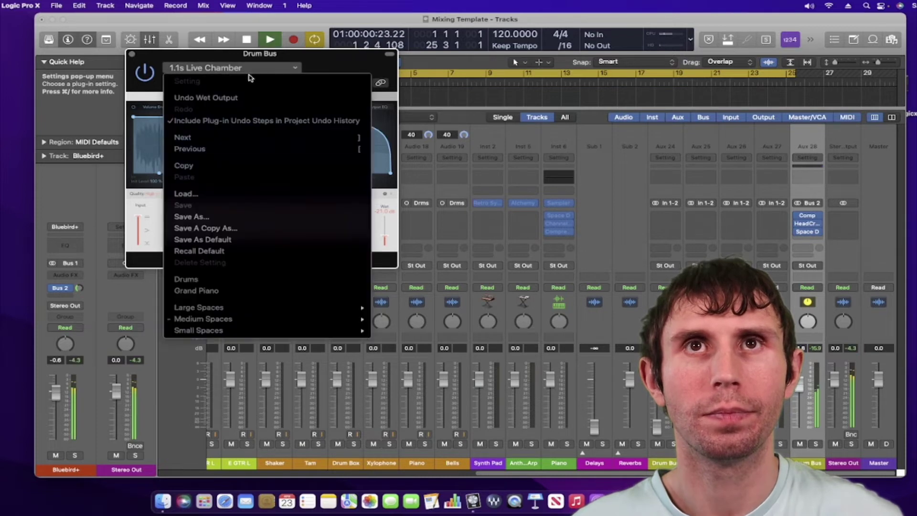
{"action": "mouse_move", "coordinate": [353, 319]}
{"action": "mouse_move", "coordinate": [439, 329]}
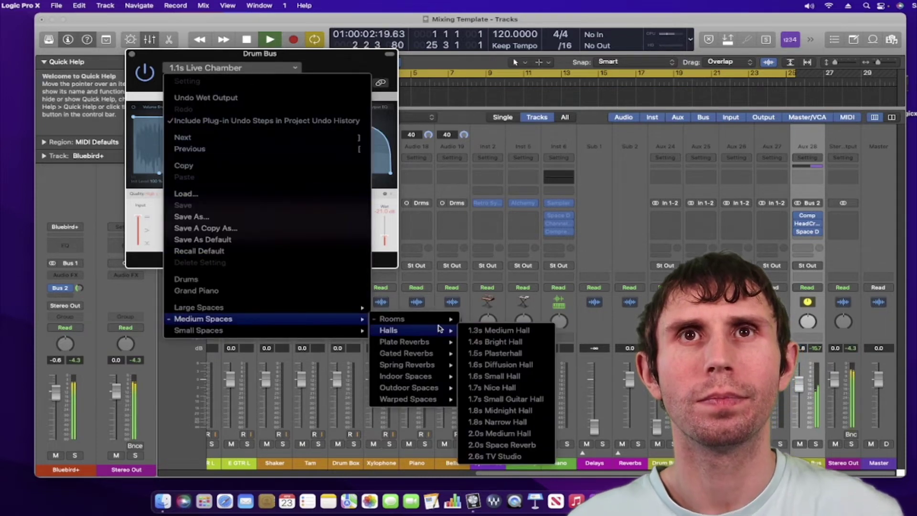
{"action": "mouse_move", "coordinate": [406, 319]}
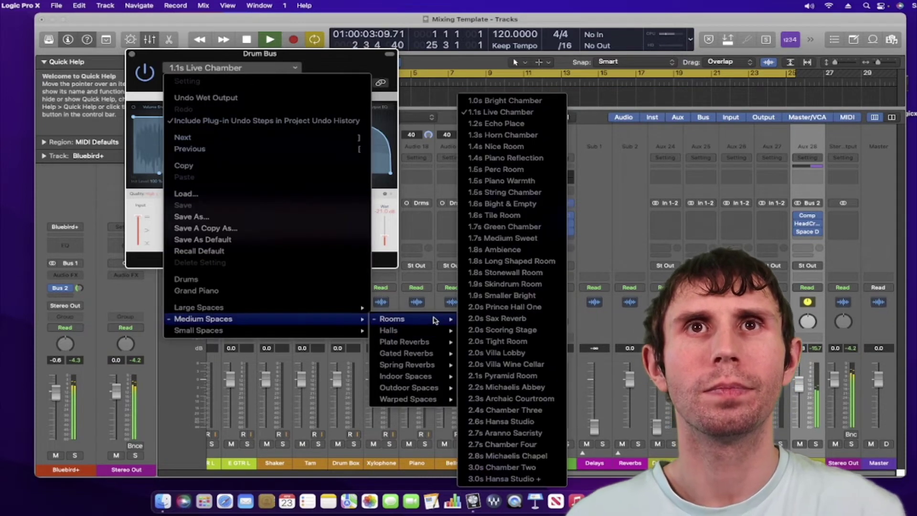
{"action": "left_click", "coordinate": [514, 159]}
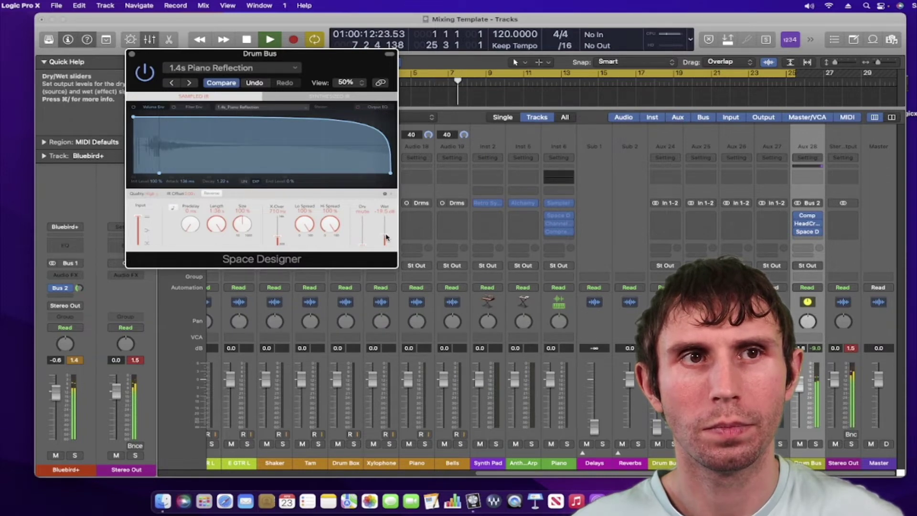
{"action": "left_click_drag", "start_coordinate": [386, 238], "coordinate": [388, 237]}
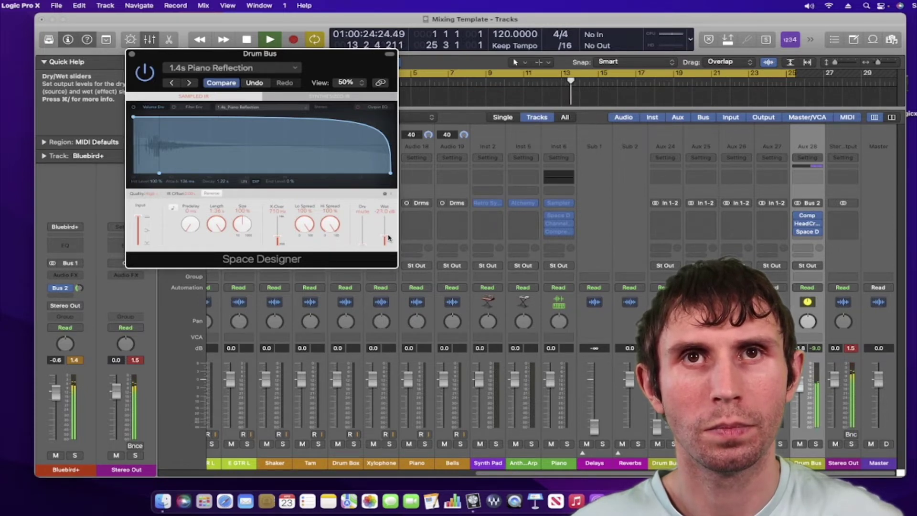
Set Space Designer's wet level to -23.0 dB while the song plays, and stop playback
{"action": "left_click_drag", "start_coordinate": [388, 237], "coordinate": [384, 240]}
{"action": "left_click_drag", "start_coordinate": [367, 247], "coordinate": [386, 237]}
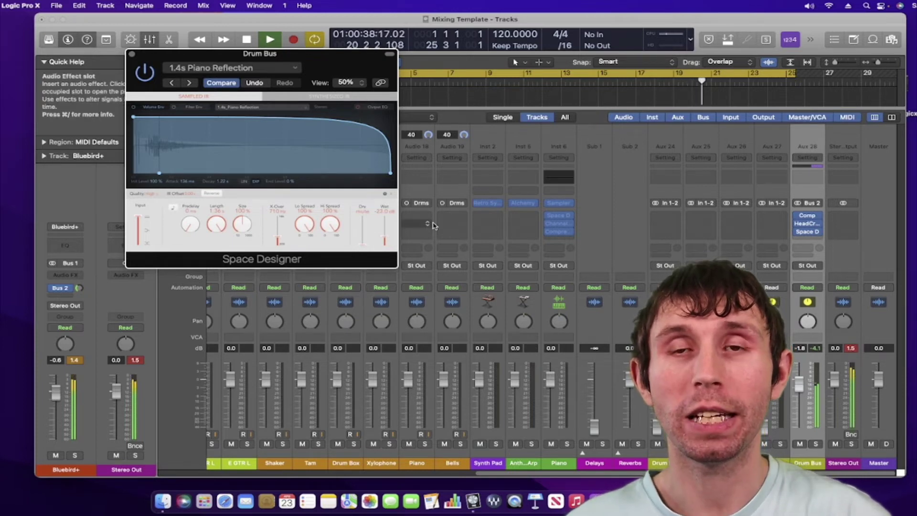
{"action": "key", "text": "space"}
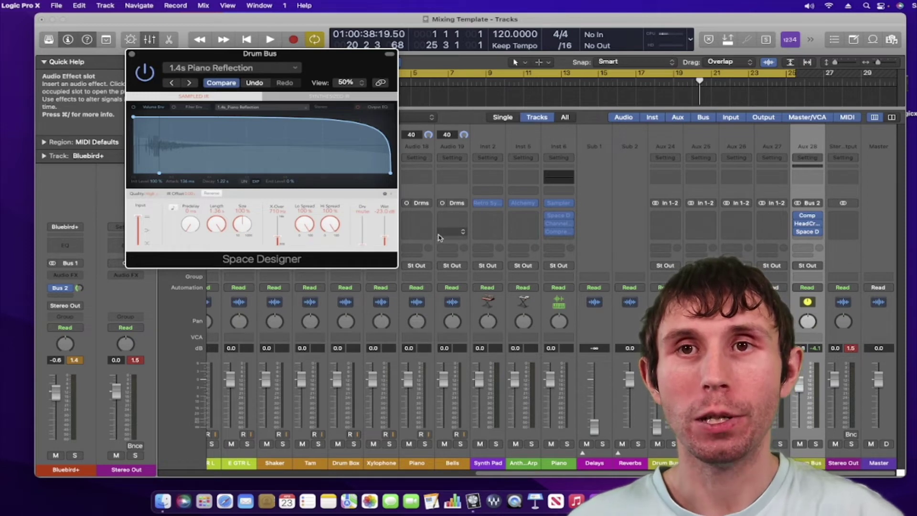
Show Space Designer's output EQ and, while replaying the song from the start, shape a low cut on the reverb
{"action": "left_click_drag", "start_coordinate": [347, 72], "coordinate": [367, 150]}
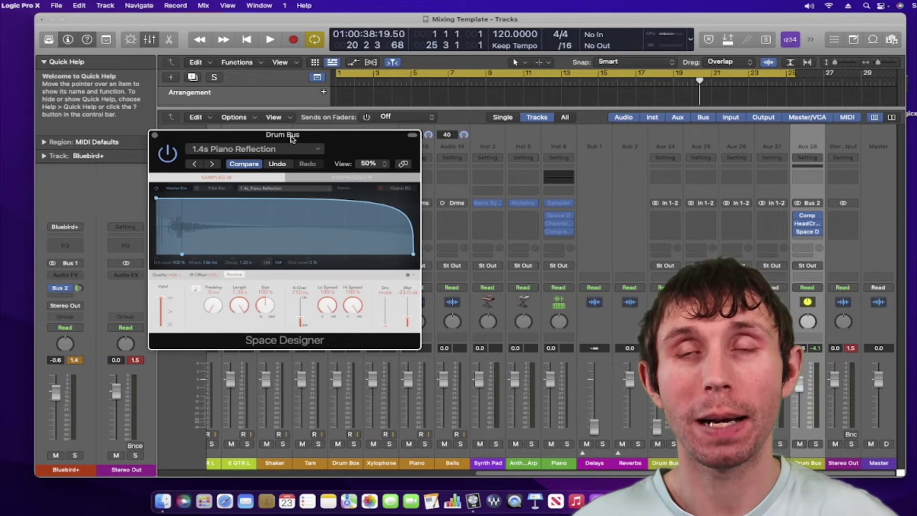
{"action": "left_click", "coordinate": [399, 189]}
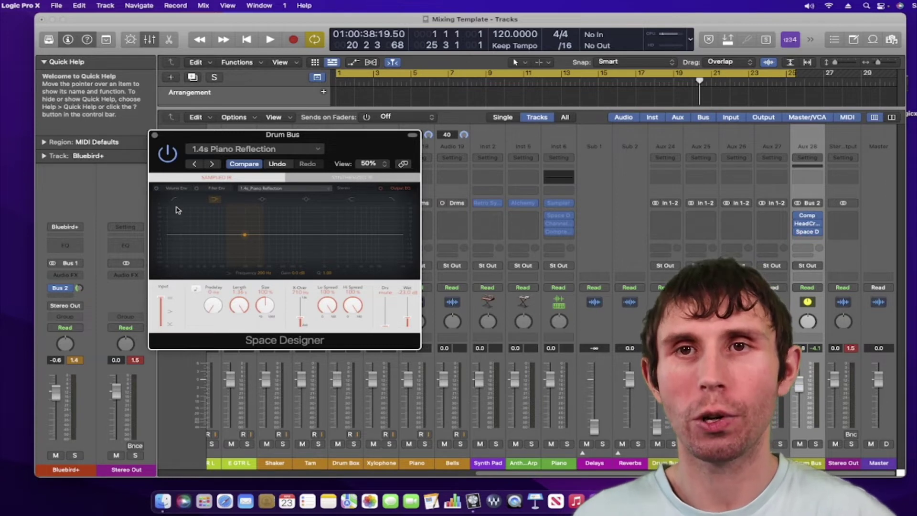
{"action": "key", "text": "Return"}
{"action": "key", "text": "space"}
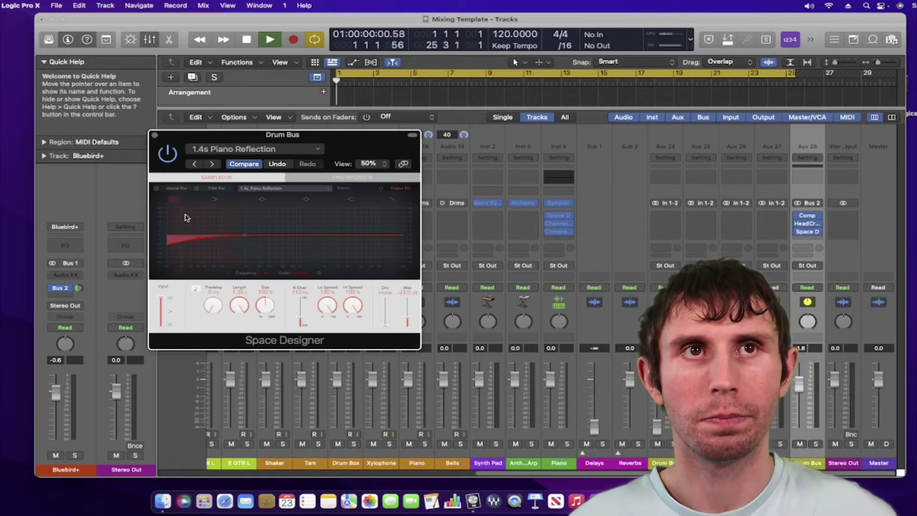
{"action": "left_click_drag", "start_coordinate": [199, 242], "coordinate": [245, 236]}
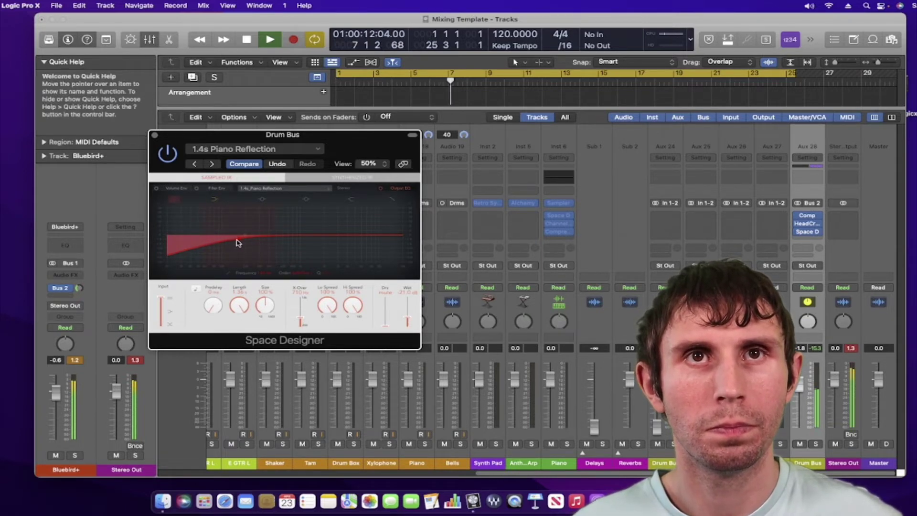
Add a high cut to the reverb in the output EQ, stop playback and close Space Designer
{"action": "left_click", "coordinate": [391, 202]}
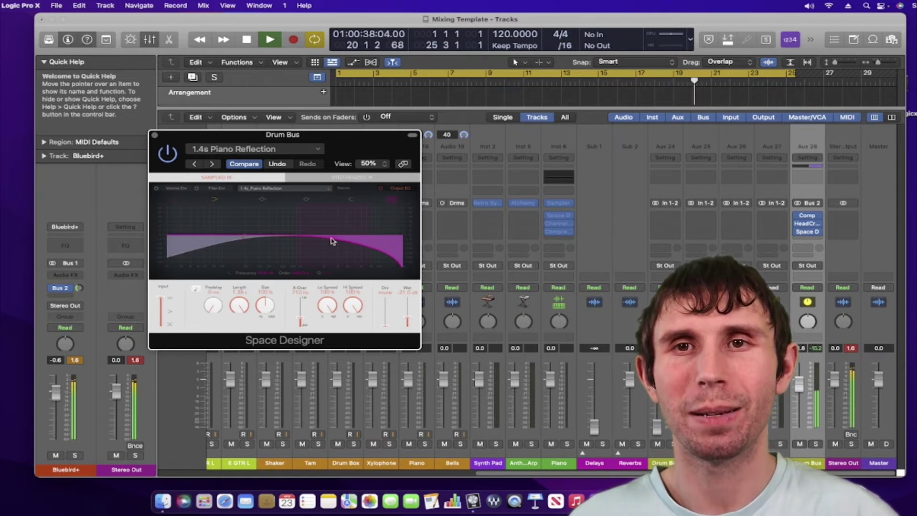
{"action": "key", "text": "space"}
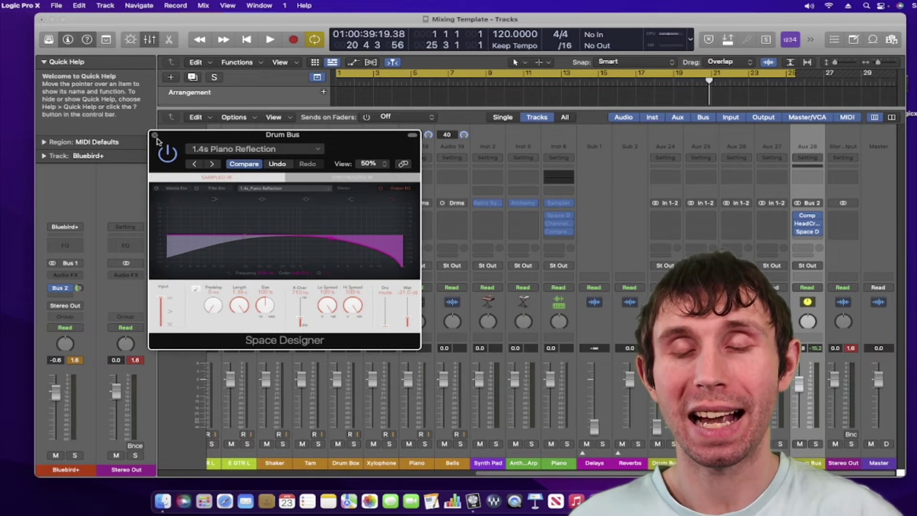
{"action": "key", "text": "super+w"}
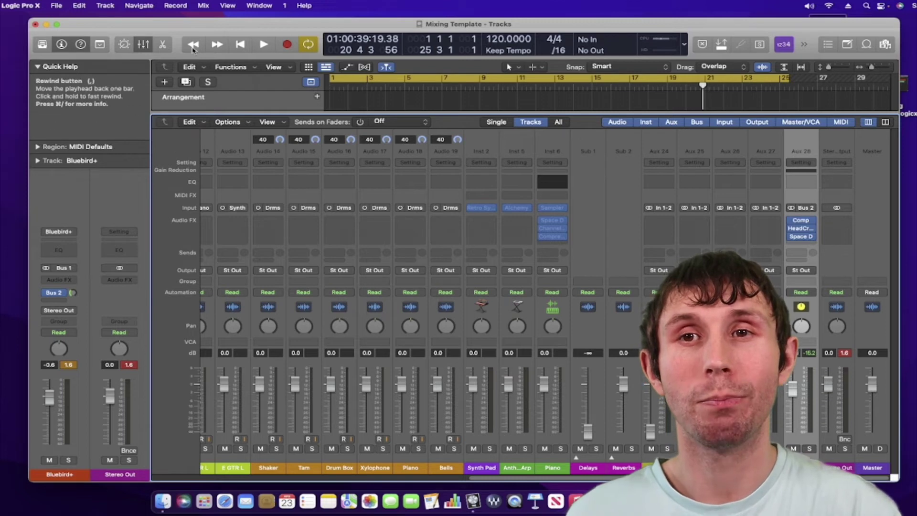
Hide the mixer, return to the song start and select the short Bluebird+ fill region before bar 17
{"action": "left_click", "coordinate": [144, 44]}
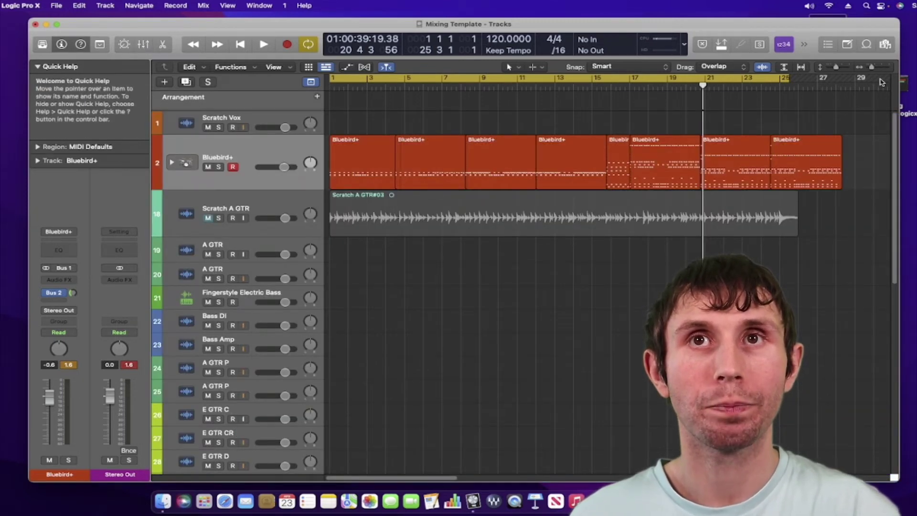
{"action": "left_click_drag", "start_coordinate": [873, 67], "coordinate": [879, 68]}
{"action": "left_click", "coordinate": [240, 44]}
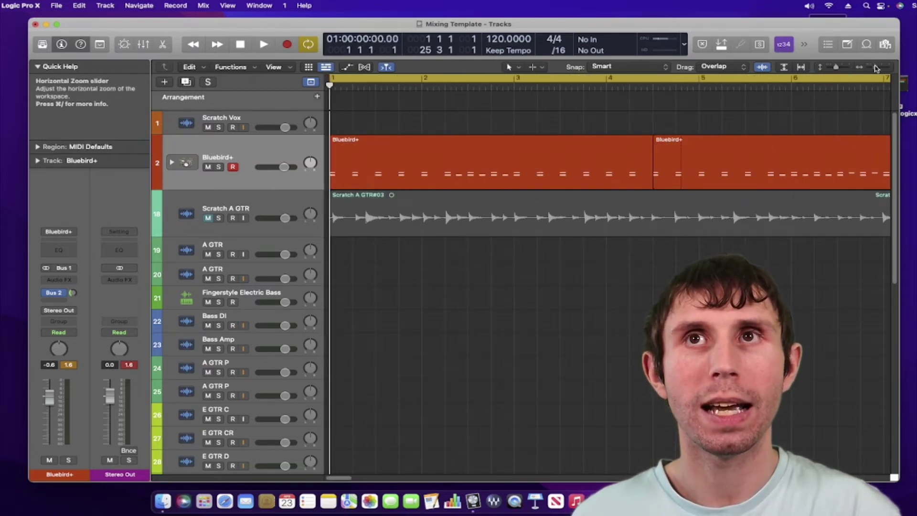
{"action": "left_click_drag", "start_coordinate": [877, 68], "coordinate": [867, 76]}
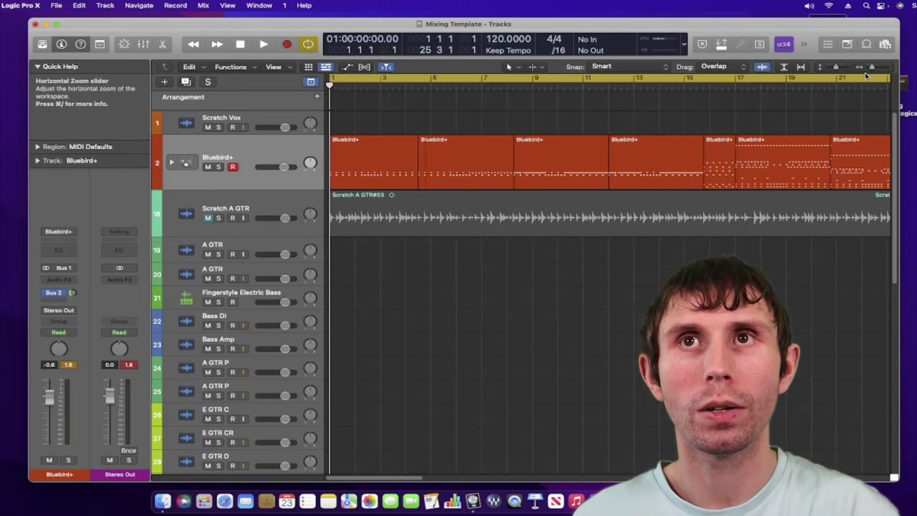
{"action": "left_click", "coordinate": [721, 151]}
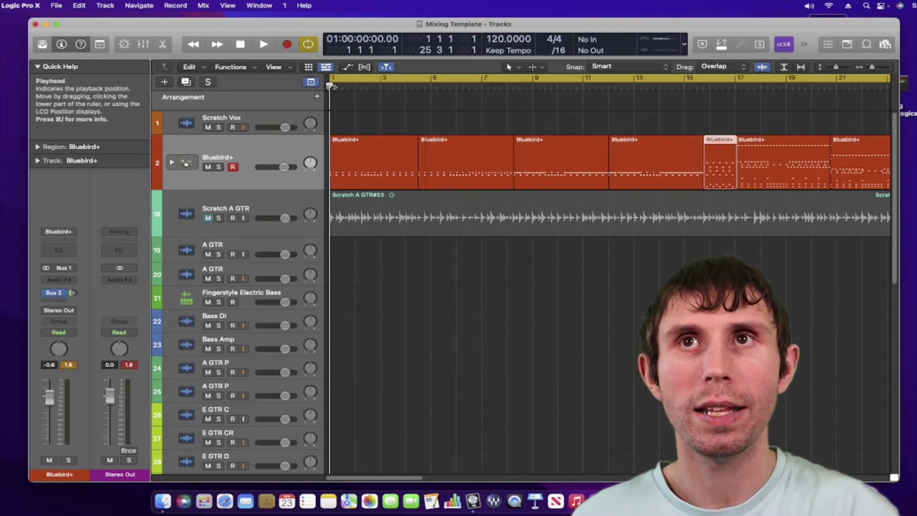
Turn off cycle mode and play the Bluebird+ drums from bar 14 through the short fill region
{"action": "left_click_drag", "start_coordinate": [330, 86], "coordinate": [698, 86]}
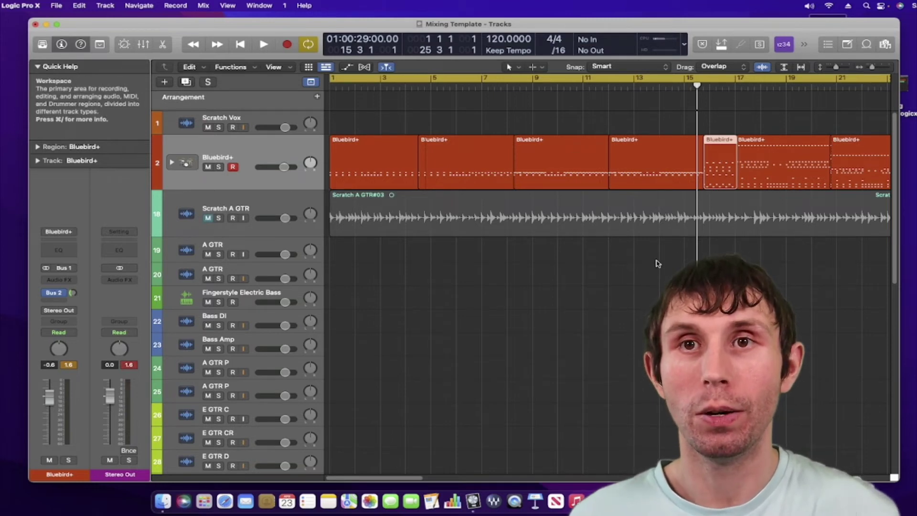
{"action": "left_click_drag", "start_coordinate": [698, 93], "coordinate": [660, 96]}
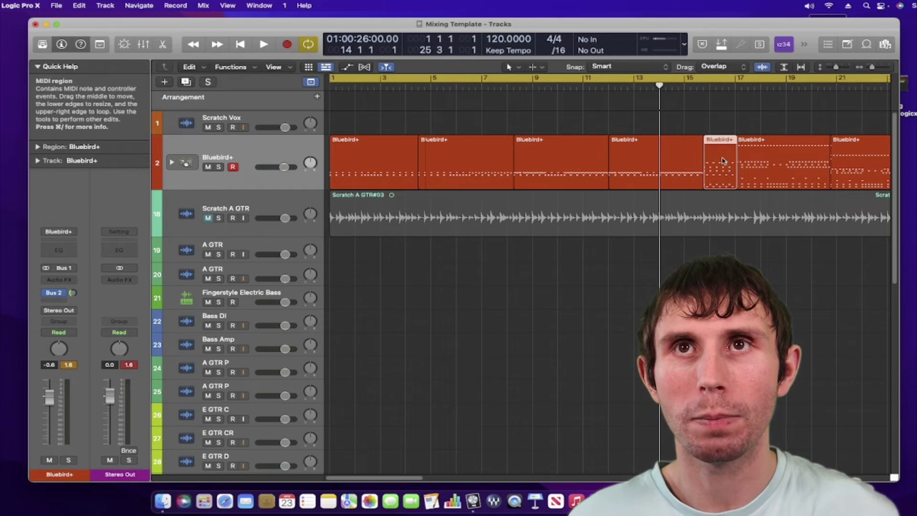
{"action": "key", "text": "space"}
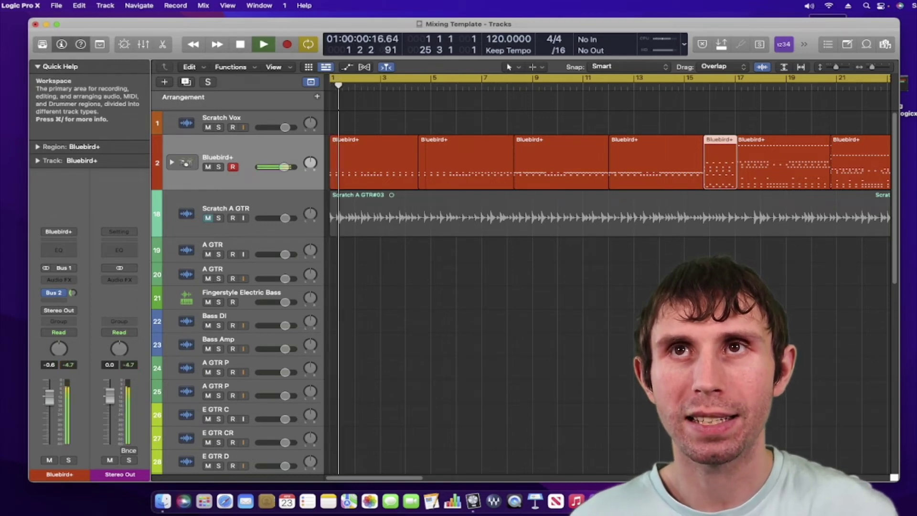
{"action": "key", "text": "c"}
{"action": "key", "text": "space"}
{"action": "key", "text": "space"}
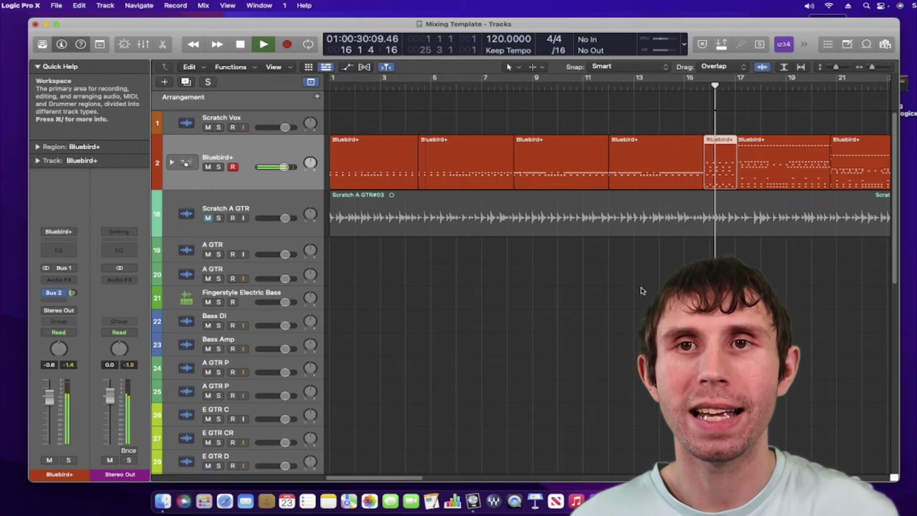
{"action": "key", "text": "space"}
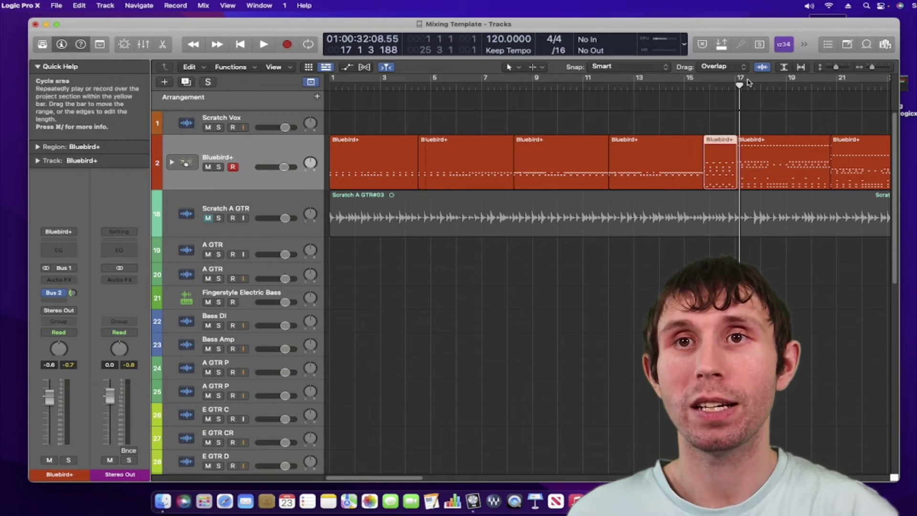
Listen to the drum part from bar 14 up to the start of the short fill region
{"action": "left_click_drag", "start_coordinate": [740, 95], "coordinate": [660, 95]}
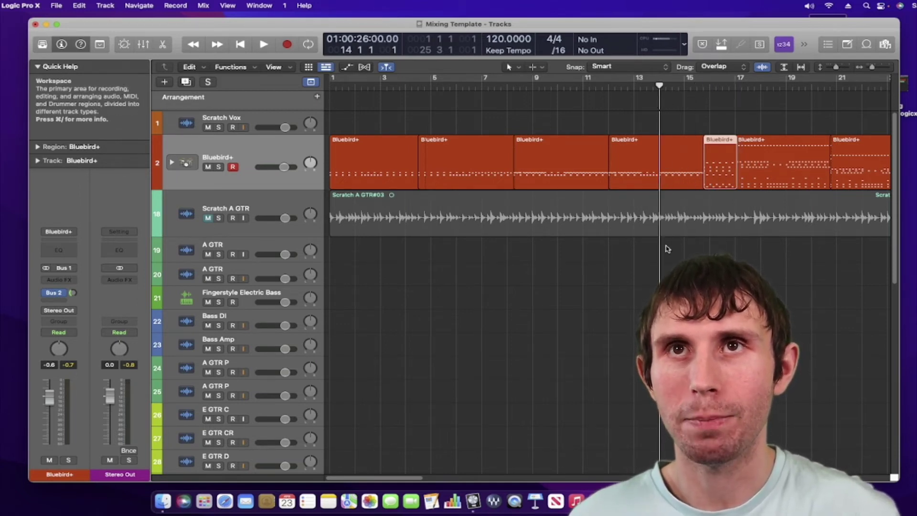
{"action": "key", "text": "space"}
{"action": "key", "text": "space"}
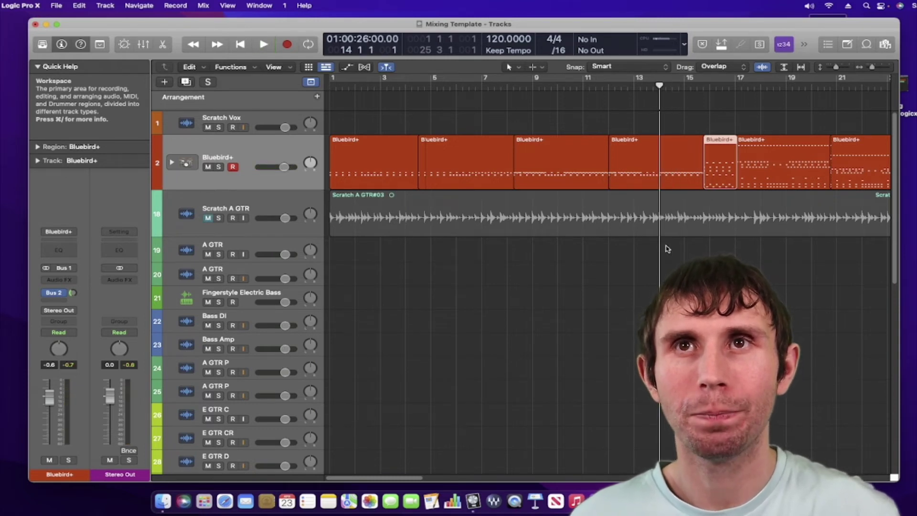
{"action": "key", "text": "space"}
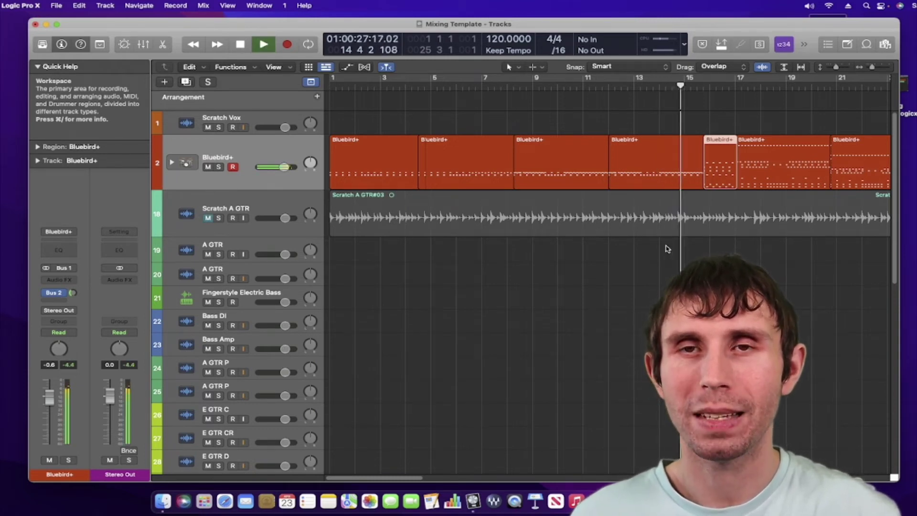
{"action": "left_click_drag", "start_coordinate": [682, 87], "coordinate": [703, 87]}
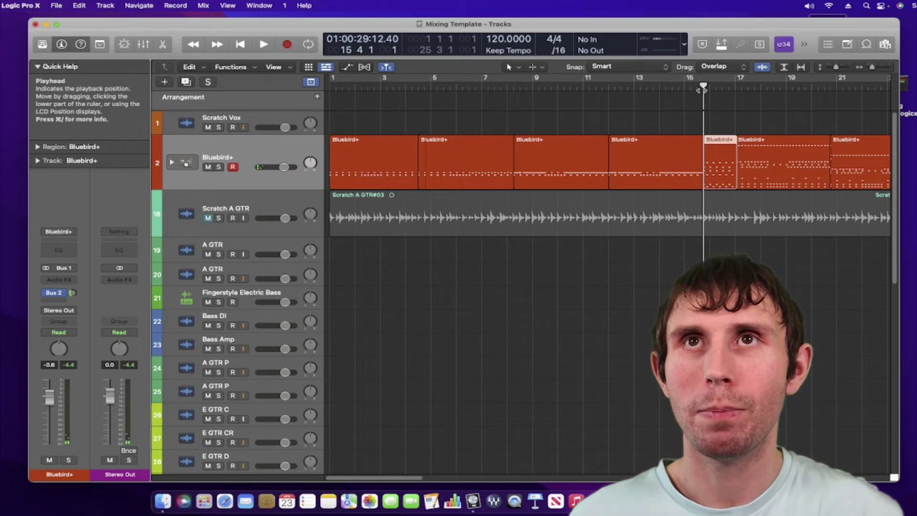
{"action": "key", "text": "space"}
{"action": "key", "text": "space"}
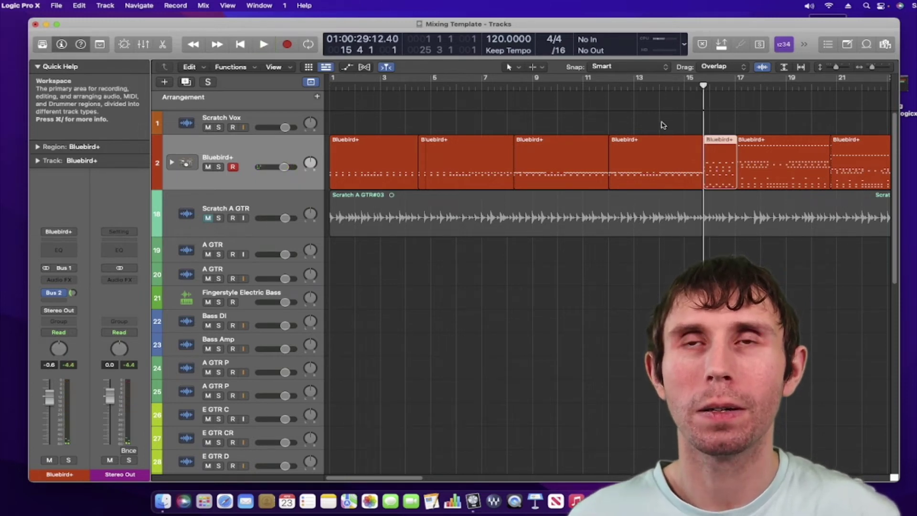
Listen to the short fill up to bar 17, then select and play the Bluebird+ region following it
{"action": "key", "text": "space"}
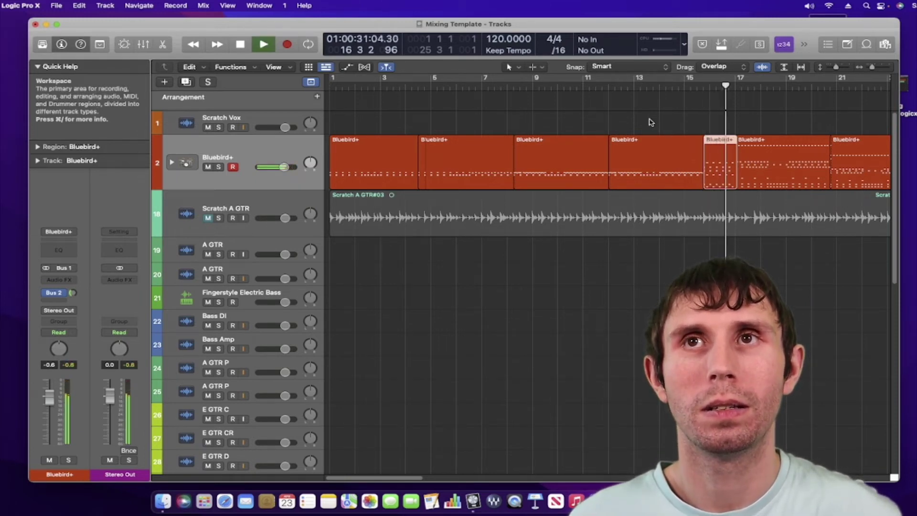
{"action": "key", "text": "space"}
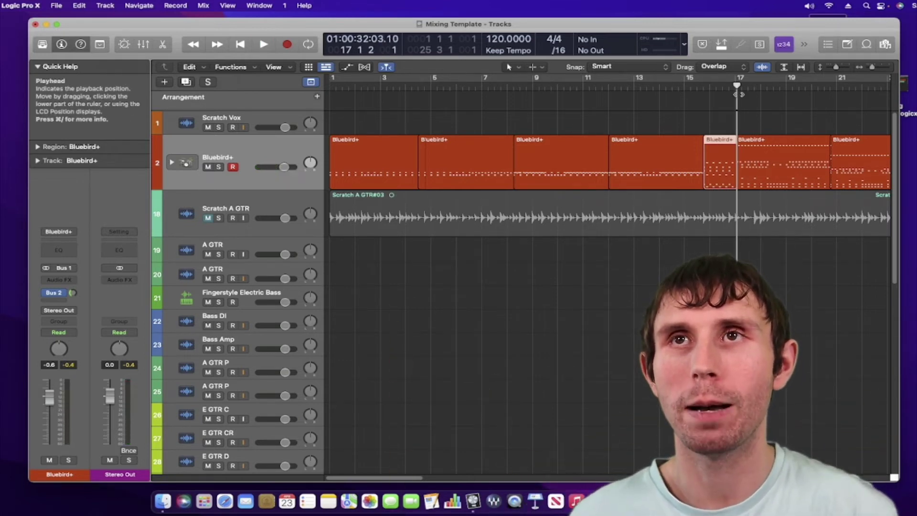
{"action": "left_click", "coordinate": [771, 140]}
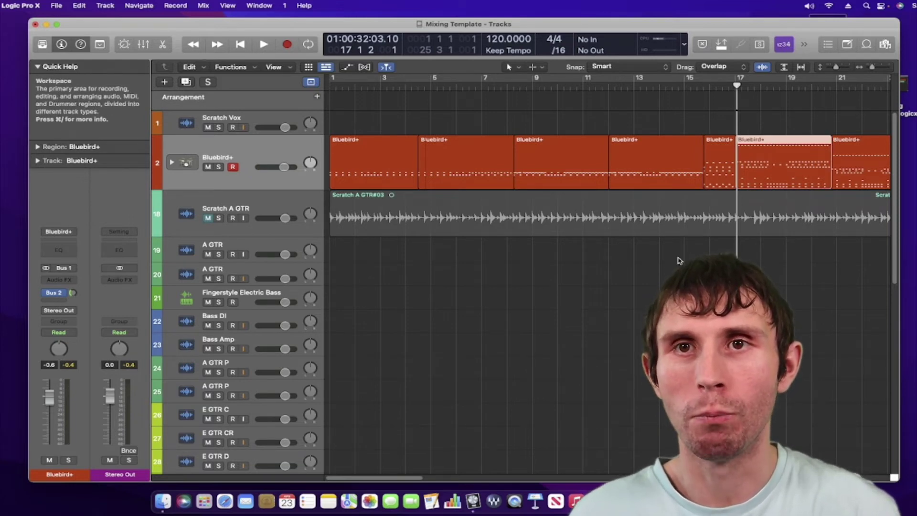
{"action": "key", "text": "space"}
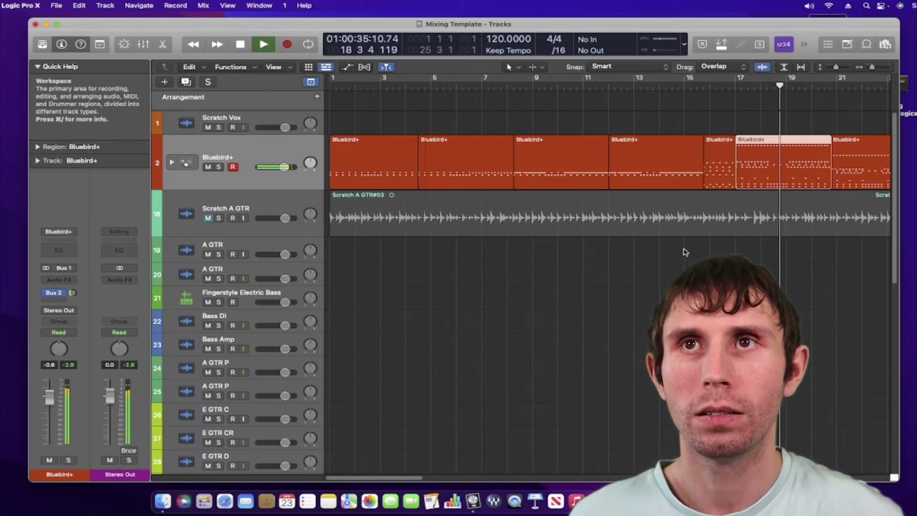
{"action": "key", "text": "space"}
Switch from the Automation Select Tool to the Pointer Tool and show automation on the tracks
{"action": "left_click", "coordinate": [722, 171]}
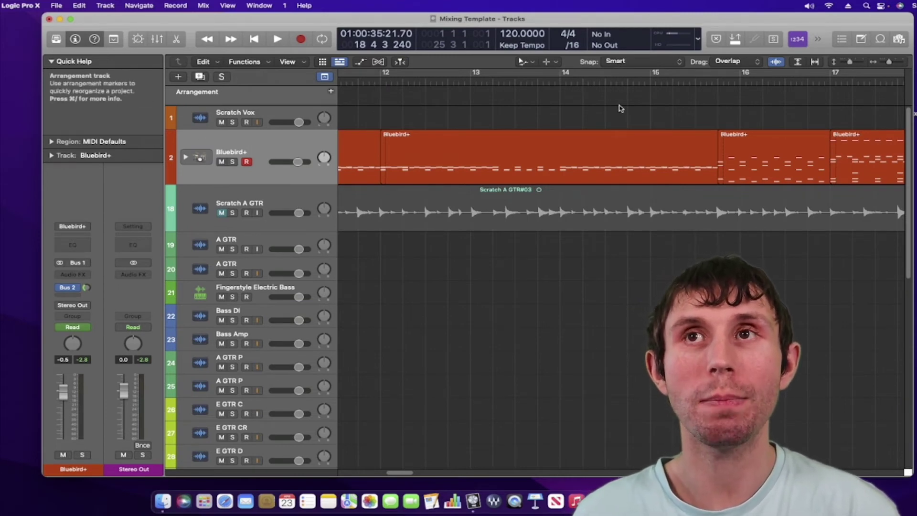
{"action": "left_click", "coordinate": [523, 66]}
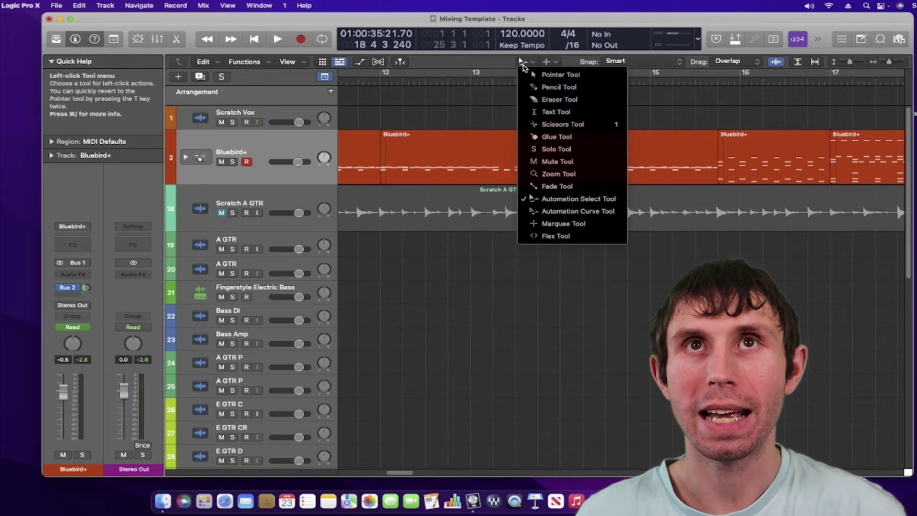
{"action": "left_click", "coordinate": [525, 72]}
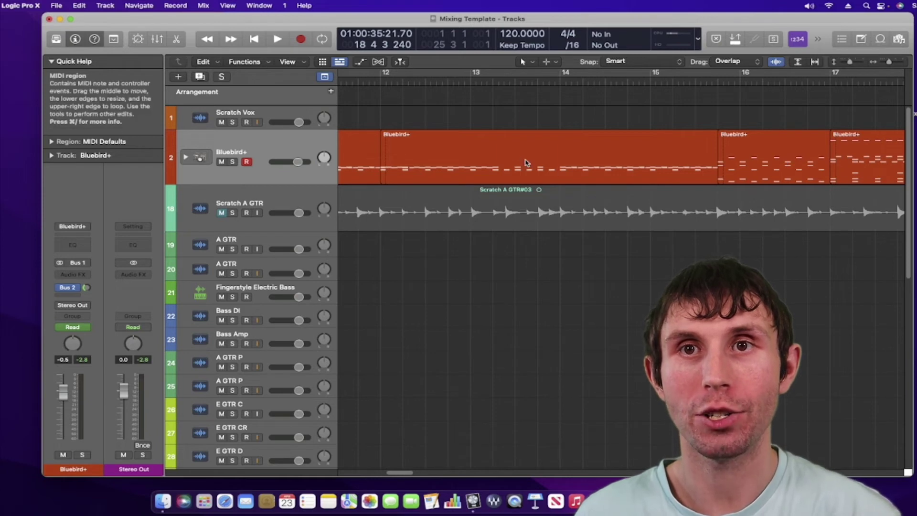
{"action": "left_click", "coordinate": [361, 65]}
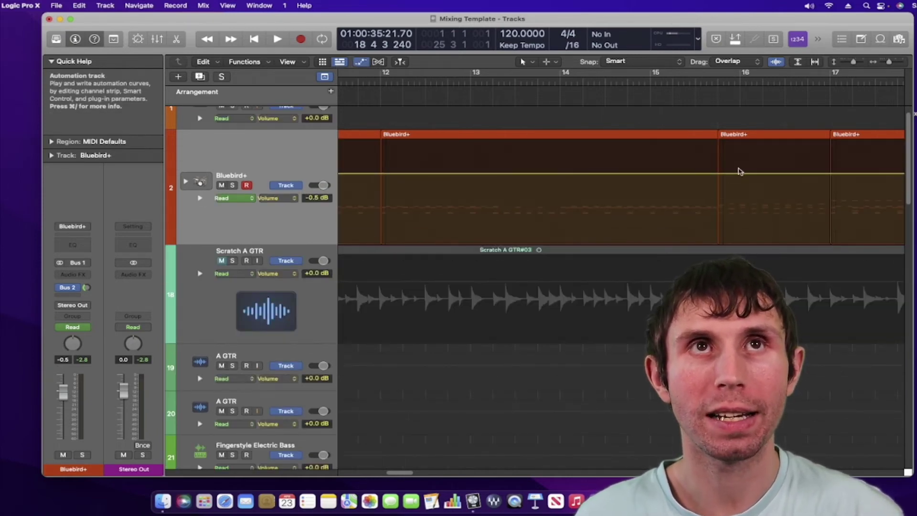
Add a volume automation point at -0.6 dB on the Bluebird+ track where the short fill region begins
{"action": "left_click", "coordinate": [760, 135]}
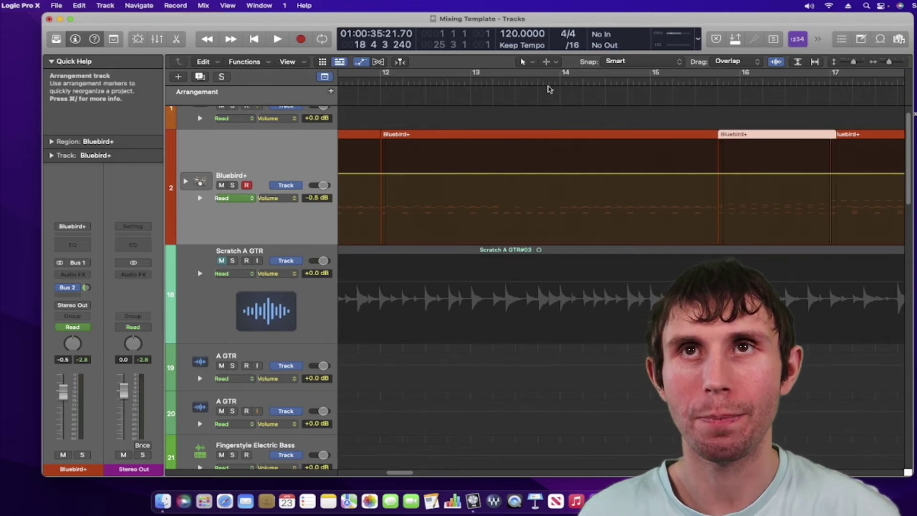
{"action": "left_click", "coordinate": [534, 63]}
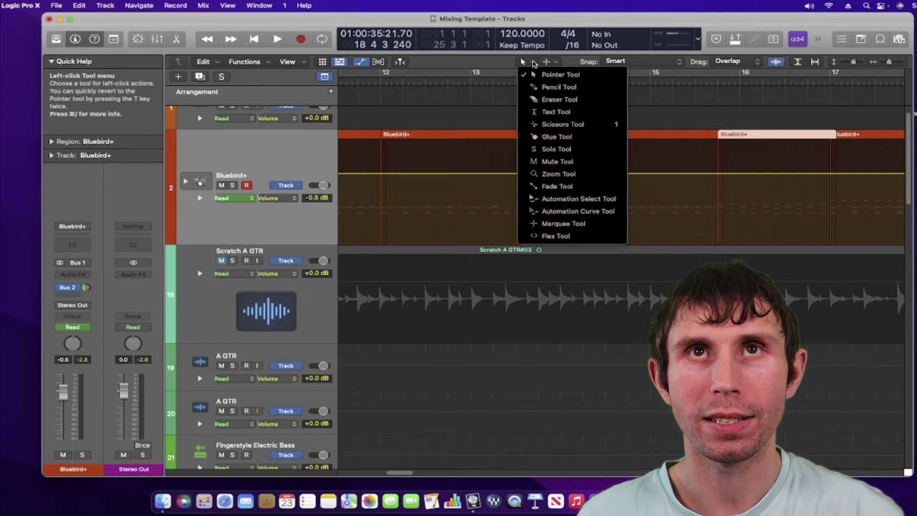
{"action": "left_click", "coordinate": [535, 64]}
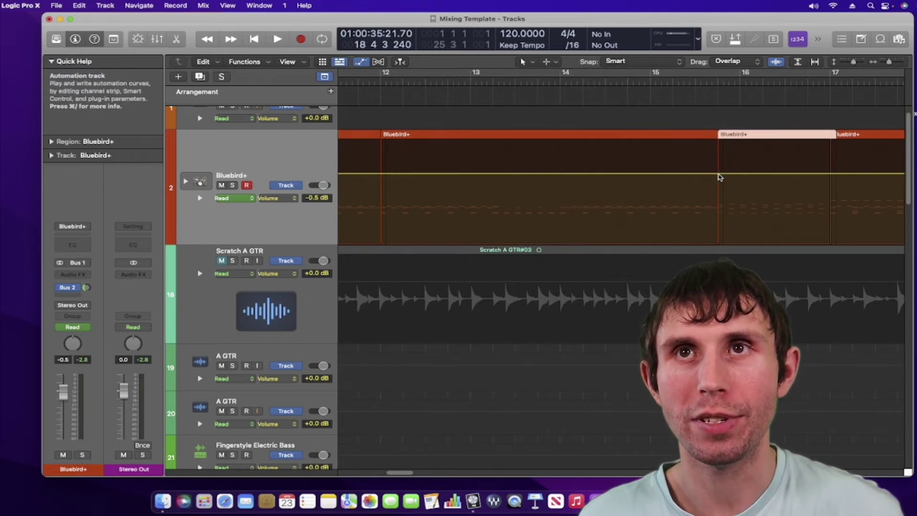
{"action": "left_click", "coordinate": [718, 174]}
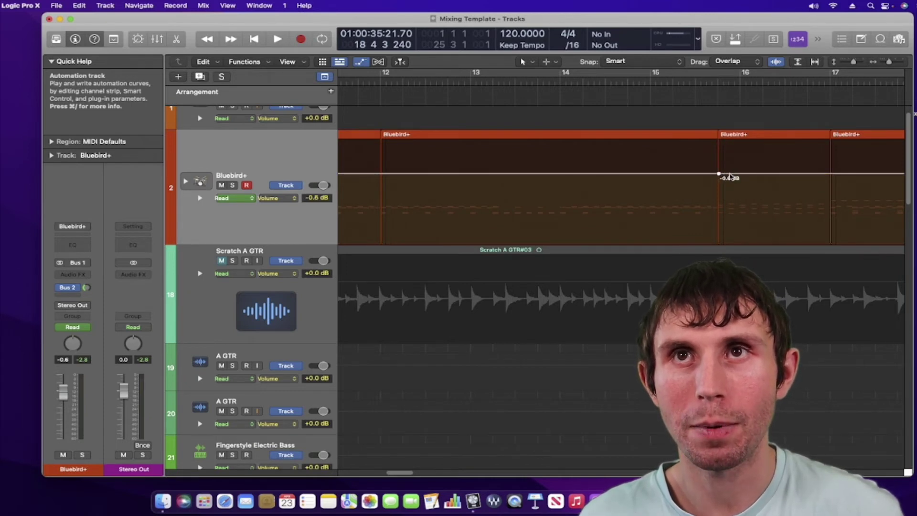
Add a second volume point just after the short fill's start on Bluebird+ and raise it to +0.6 dB with the Automation Select Tool
{"action": "left_click", "coordinate": [727, 174]}
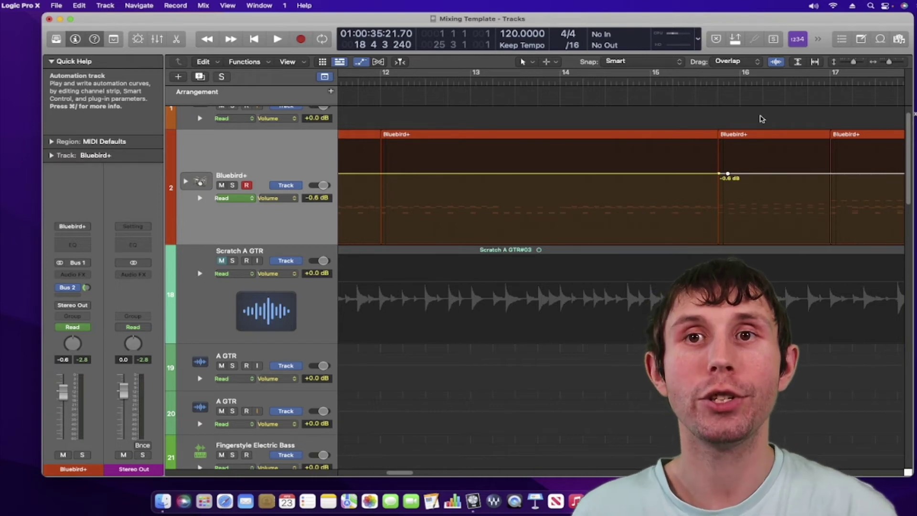
{"action": "left_click", "coordinate": [532, 62]}
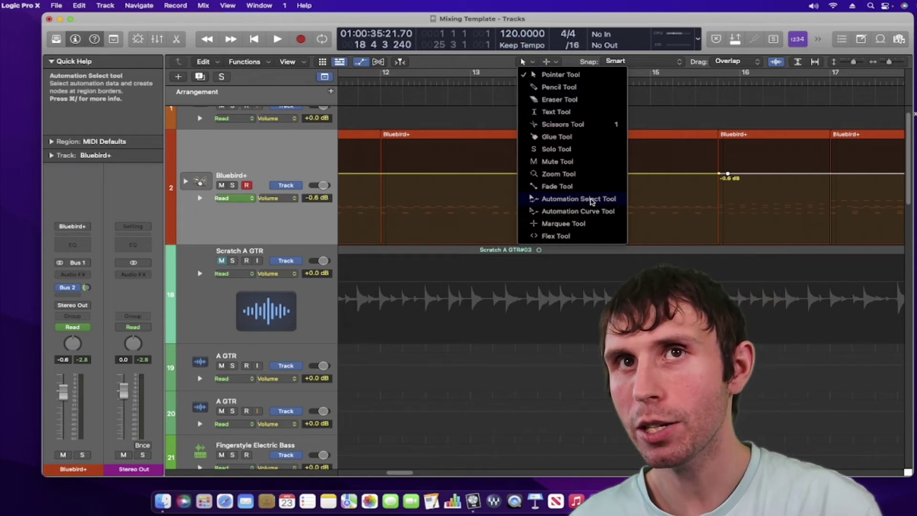
{"action": "left_click", "coordinate": [586, 199]}
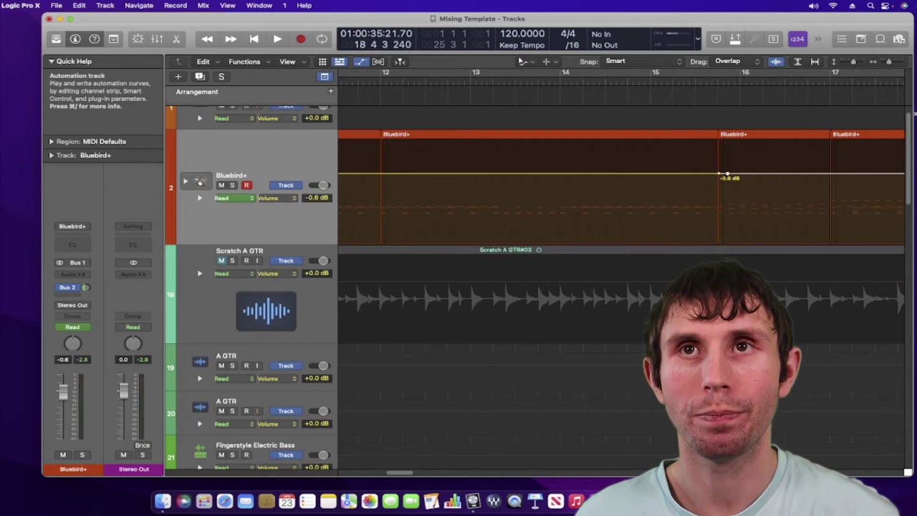
{"action": "left_click", "coordinate": [727, 174]}
{"action": "left_click_drag", "start_coordinate": [727, 173], "coordinate": [727, 168]}
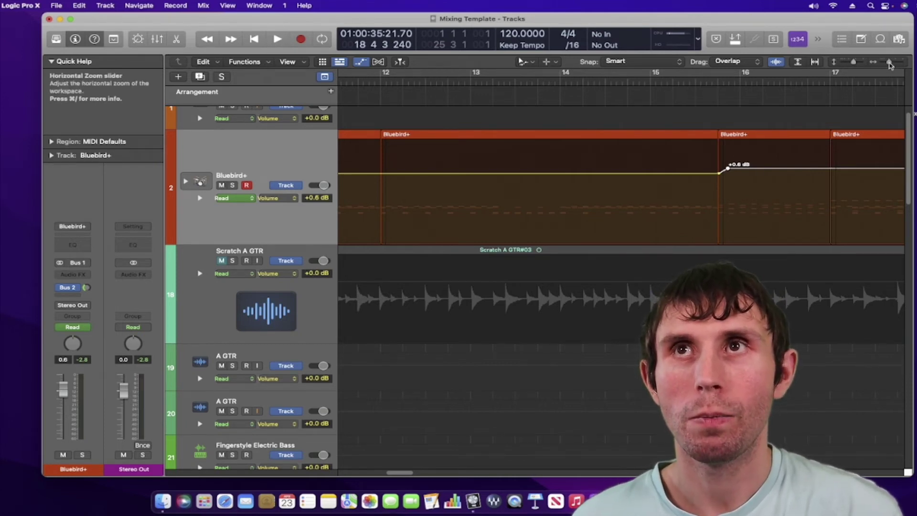
Move the playhead to bar 14, beat 2, switch to the Pointer Tool and select the Bluebird+ region starting at bar 17
{"action": "left_click_drag", "start_coordinate": [890, 65], "coordinate": [888, 65]}
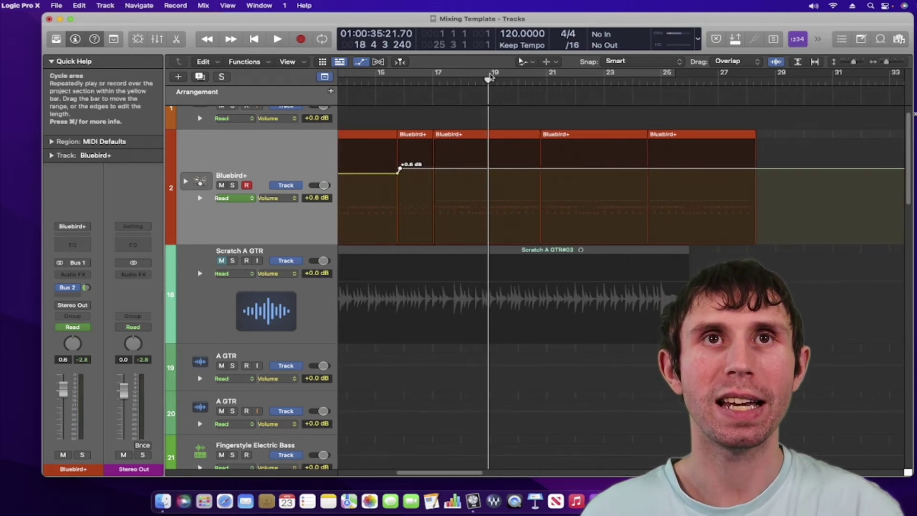
{"action": "left_click_drag", "start_coordinate": [487, 80], "coordinate": [354, 80]}
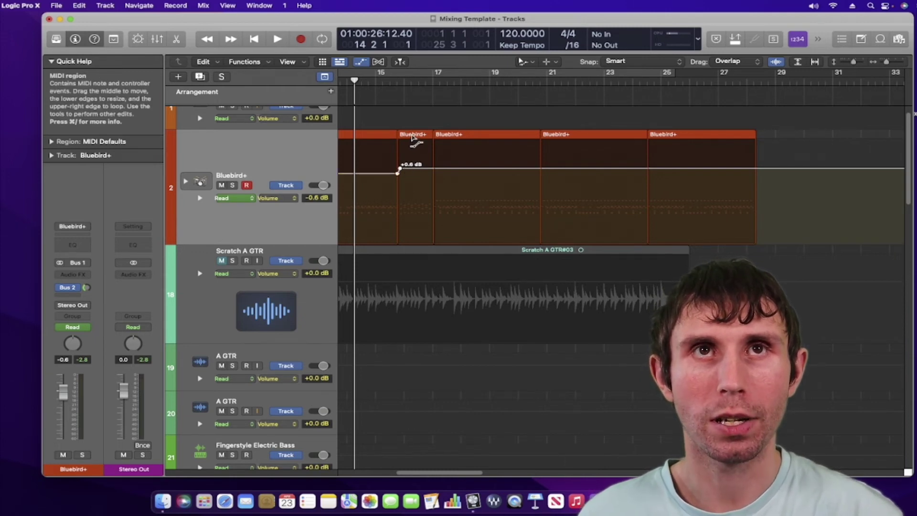
{"action": "left_click", "coordinate": [524, 62]}
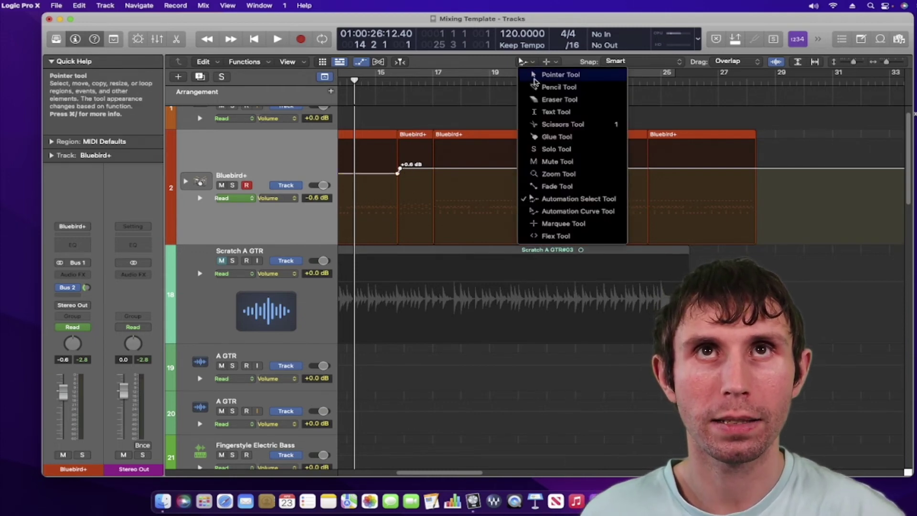
{"action": "left_click", "coordinate": [534, 78]}
{"action": "left_click", "coordinate": [414, 139]}
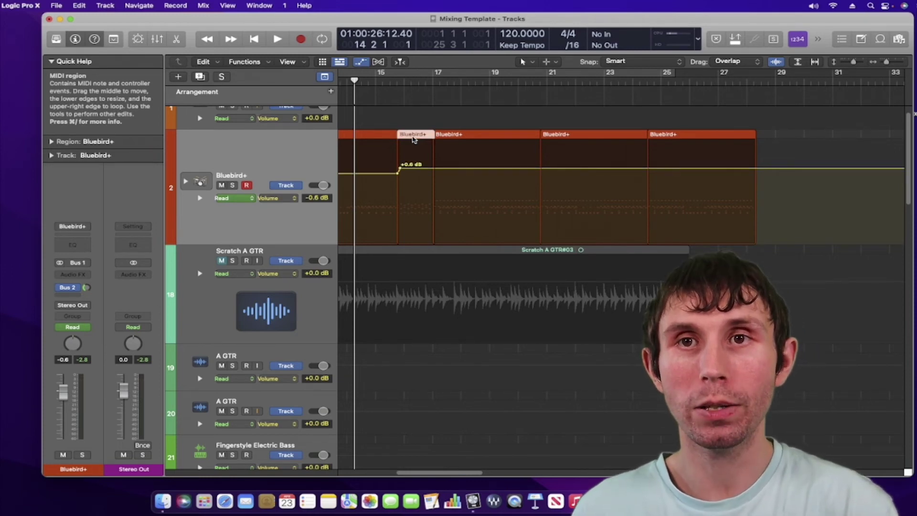
{"action": "left_click", "coordinate": [462, 139]}
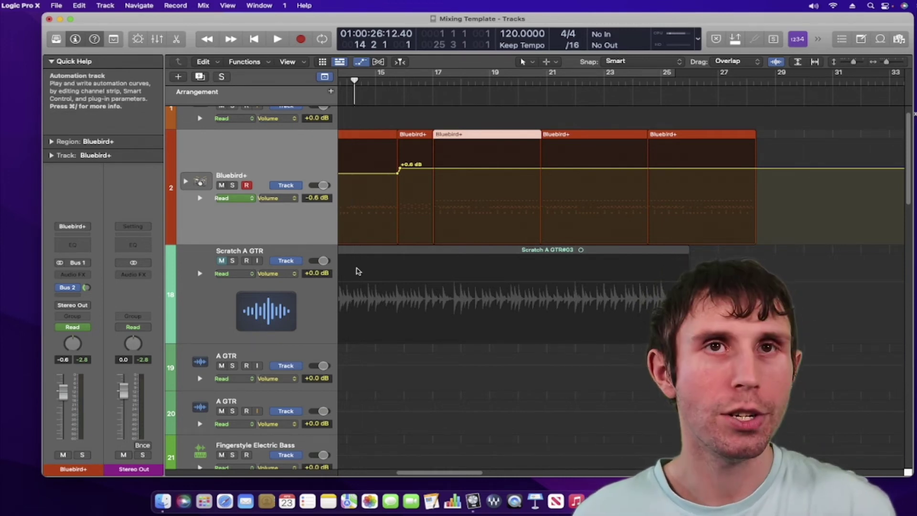
{"action": "key", "text": "x"}
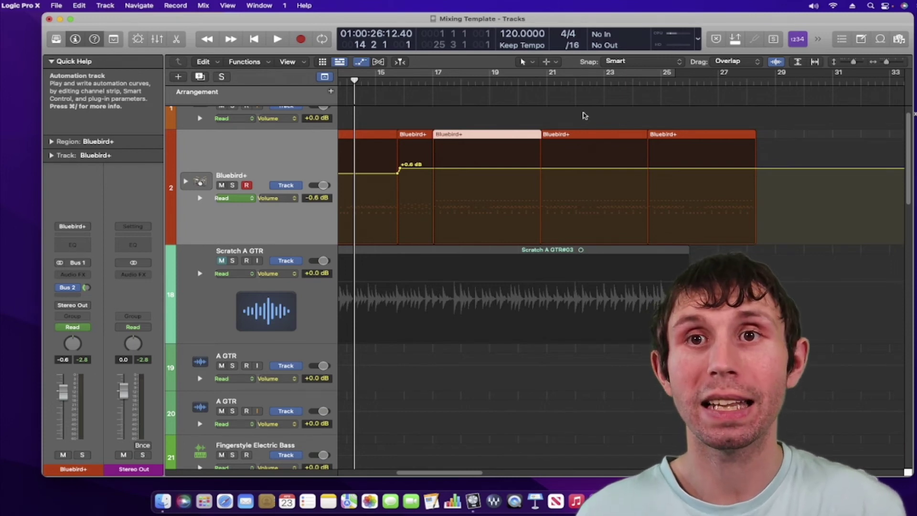
Listen repeatedly to the Bluebird+ volume automation from bar 14 through the short fill into bar 17
{"action": "key", "text": "space"}
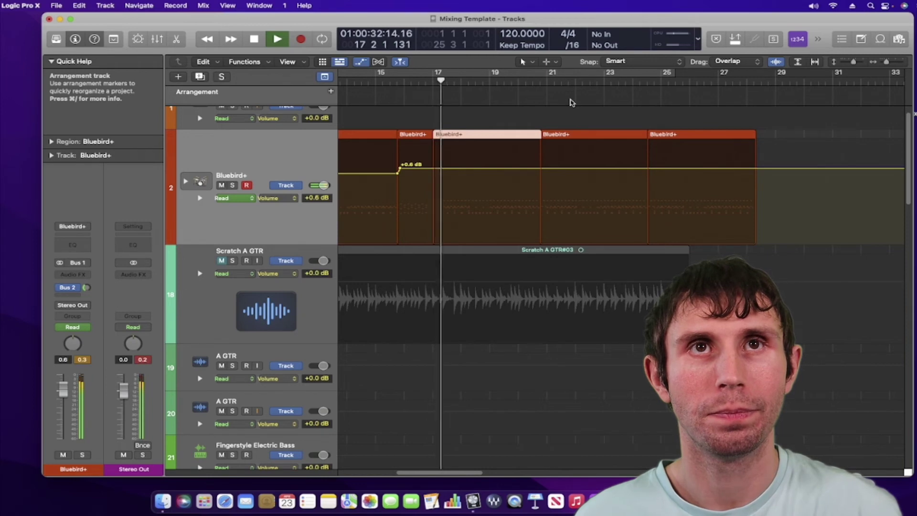
{"action": "key", "text": "space"}
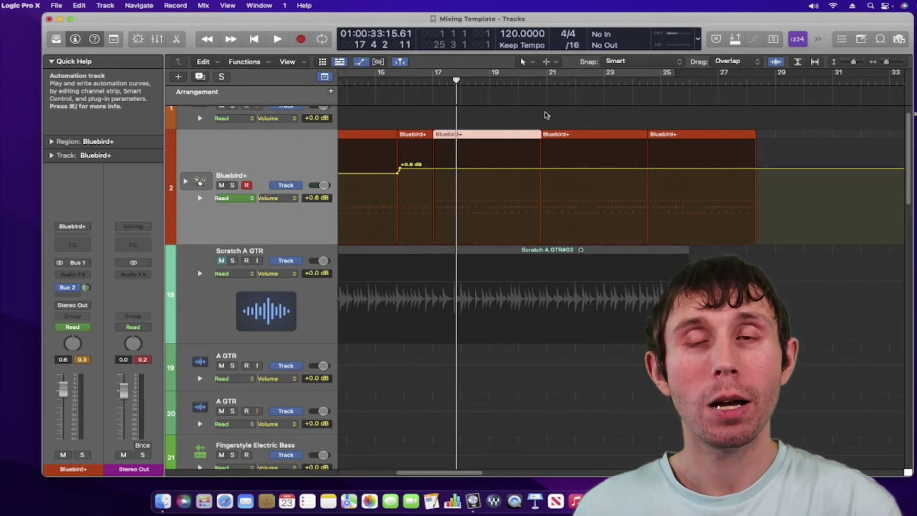
{"action": "left_click_drag", "start_coordinate": [457, 82], "coordinate": [354, 88]}
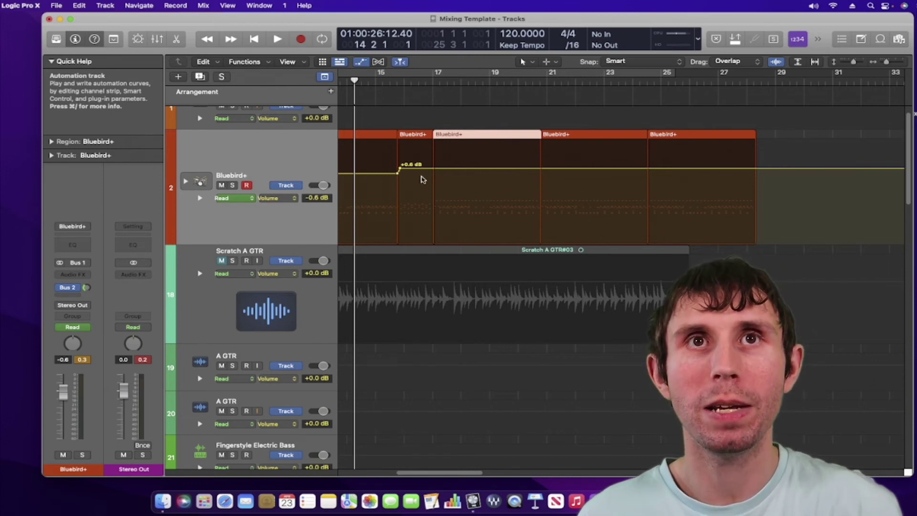
{"action": "key", "text": "space"}
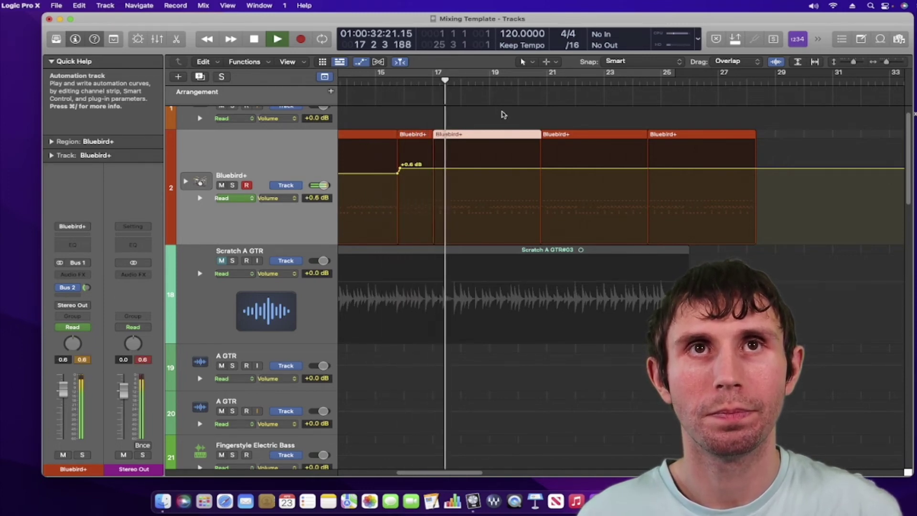
{"action": "key", "text": "space"}
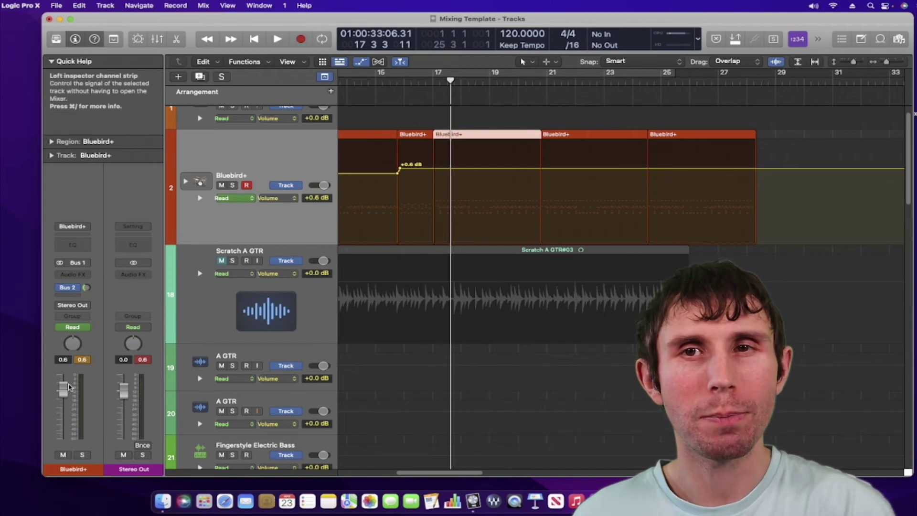
{"action": "left_click_drag", "start_coordinate": [458, 82], "coordinate": [369, 82]}
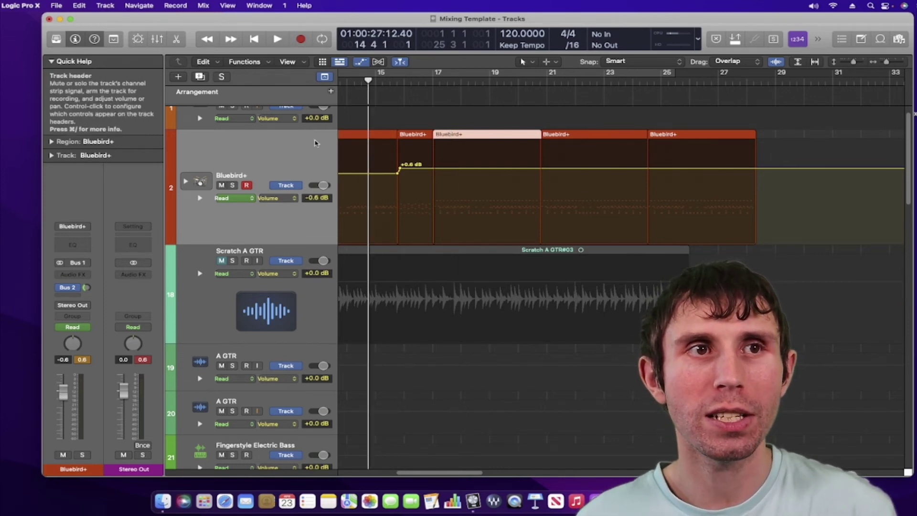
{"action": "key", "text": "space"}
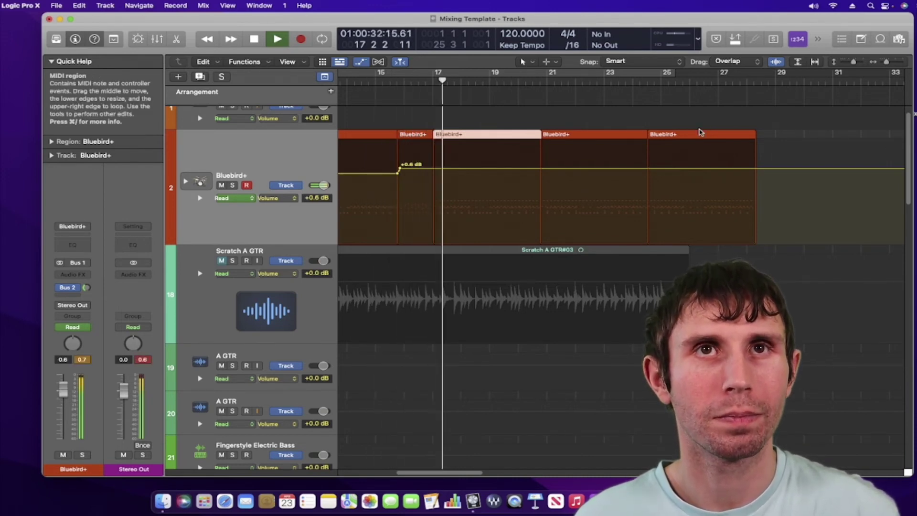
{"action": "key", "text": "space"}
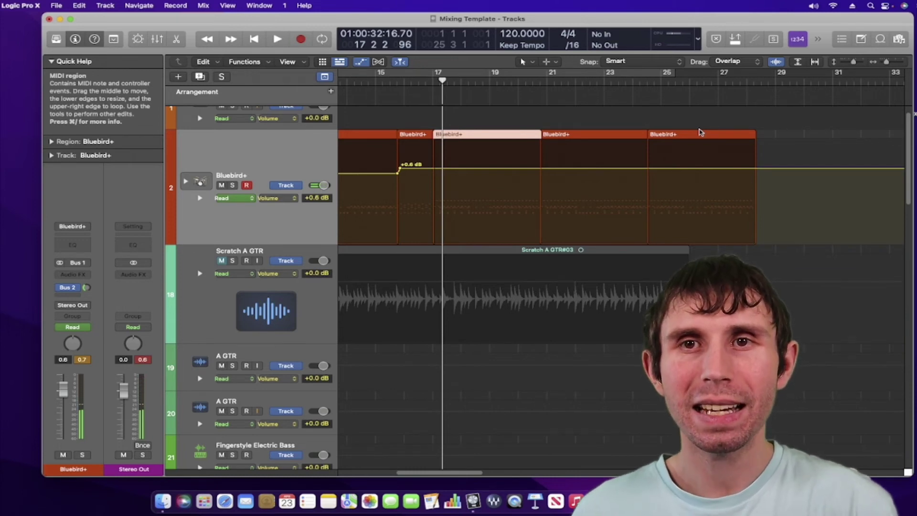